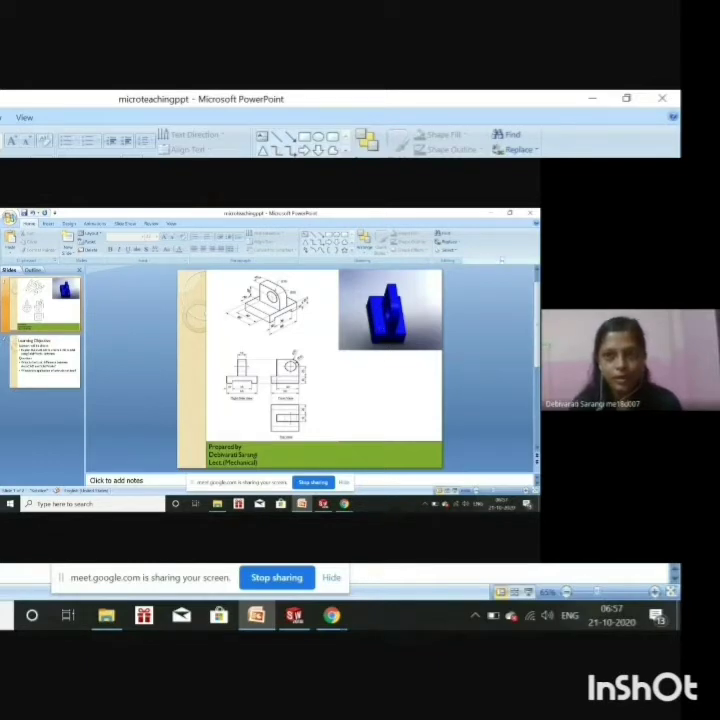
Switch from the presentation to SOLIDWORKS and start a sketch on the Right Plane
click(600, 100)
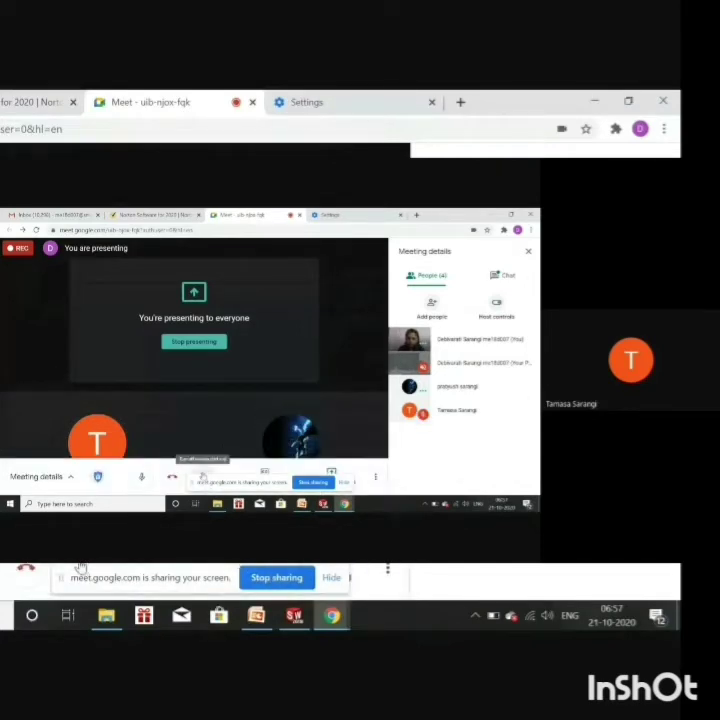
click(294, 614)
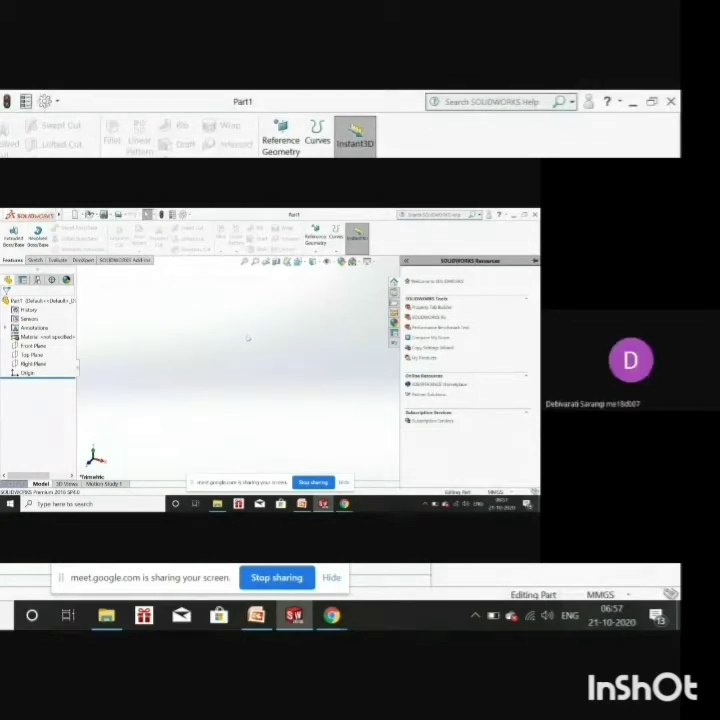
click(34, 364)
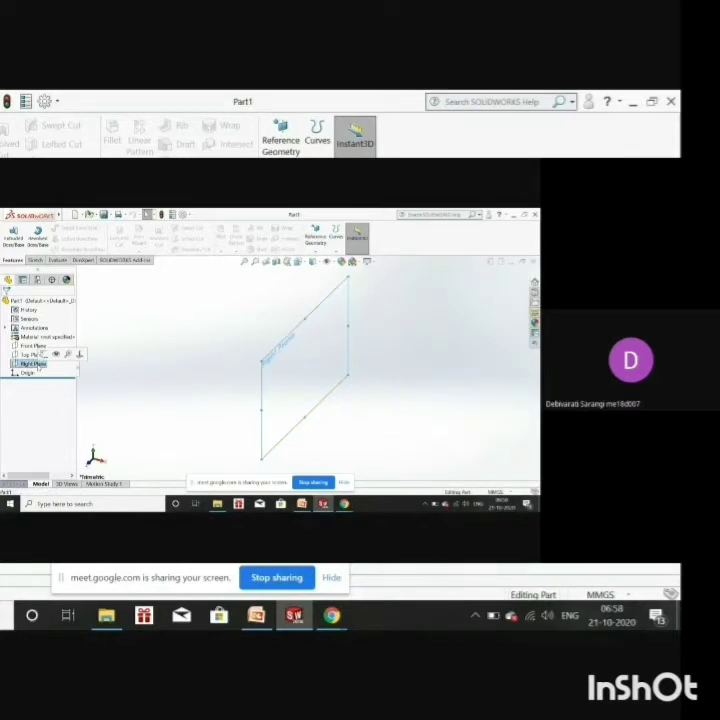
click(44, 353)
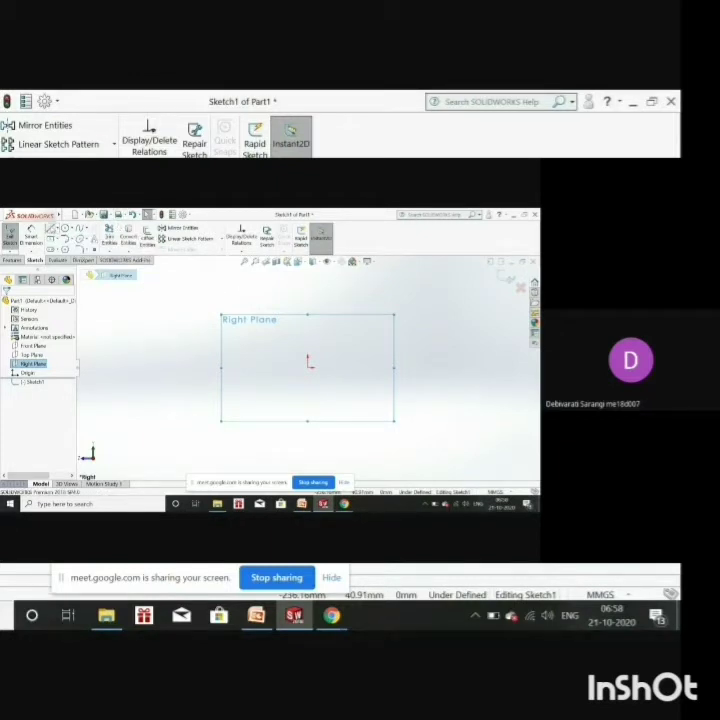
Sketch a horizontal line about 120 mm long from the origin towards the right
key(l)
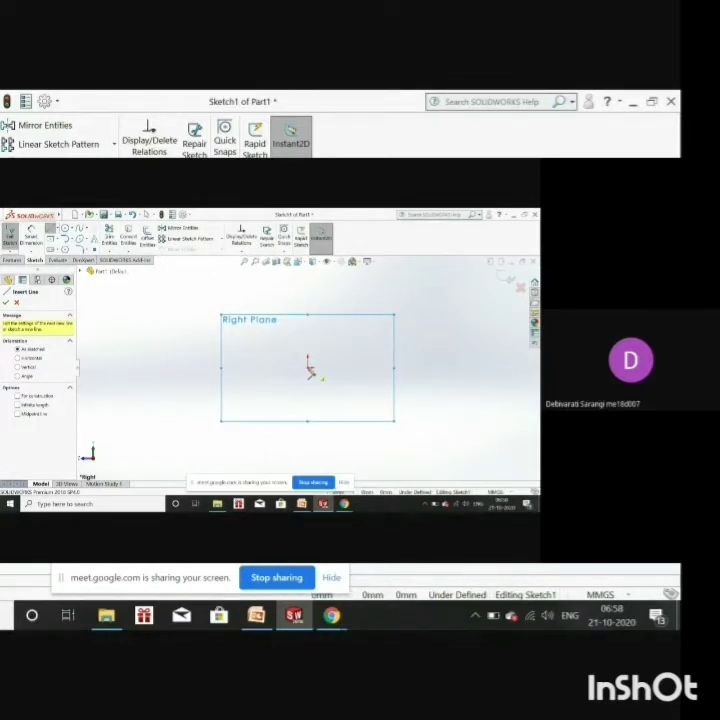
click(310, 368)
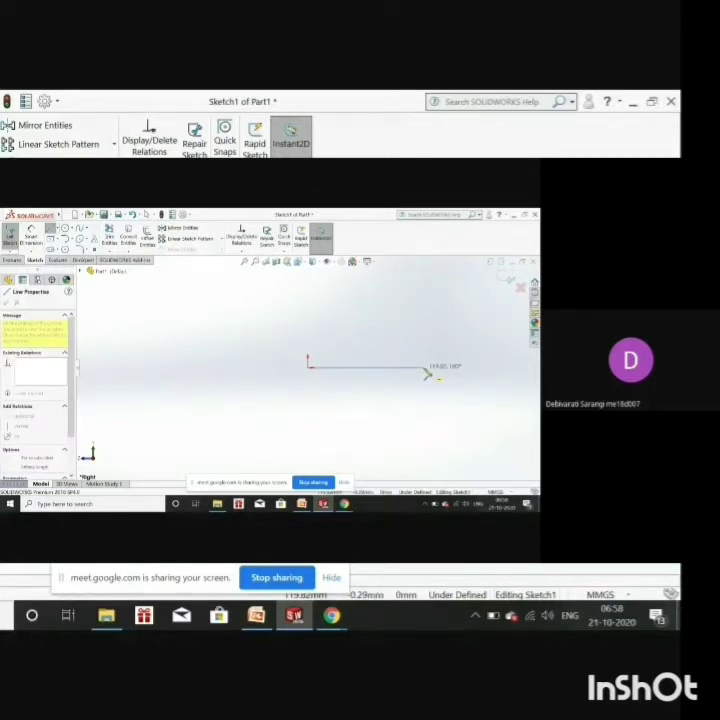
click(427, 370)
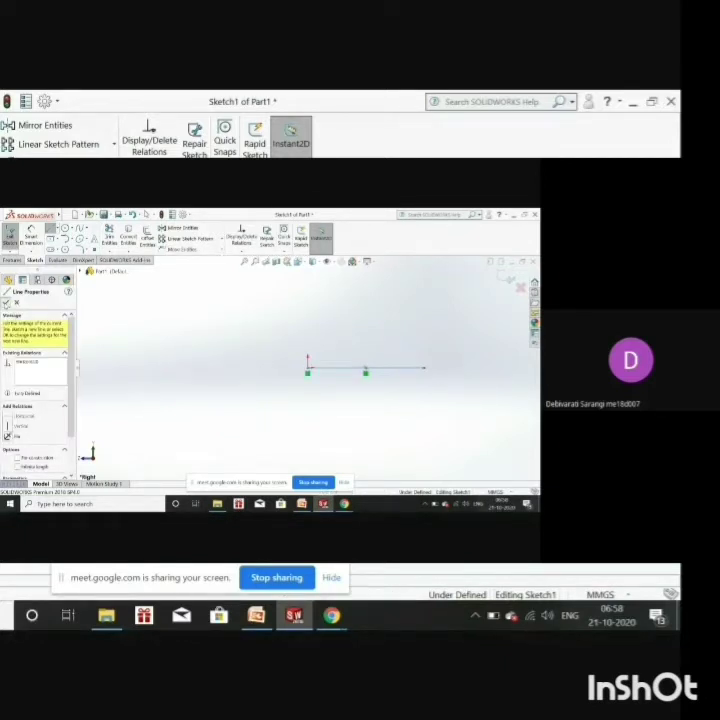
key(Escape)
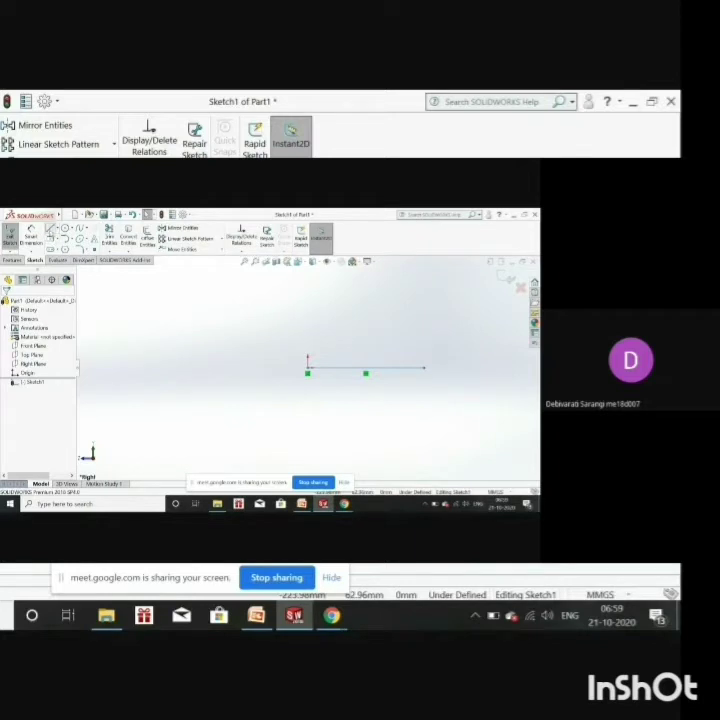
Sketch a short vertical line downward from each end of the horizontal line
key(l)
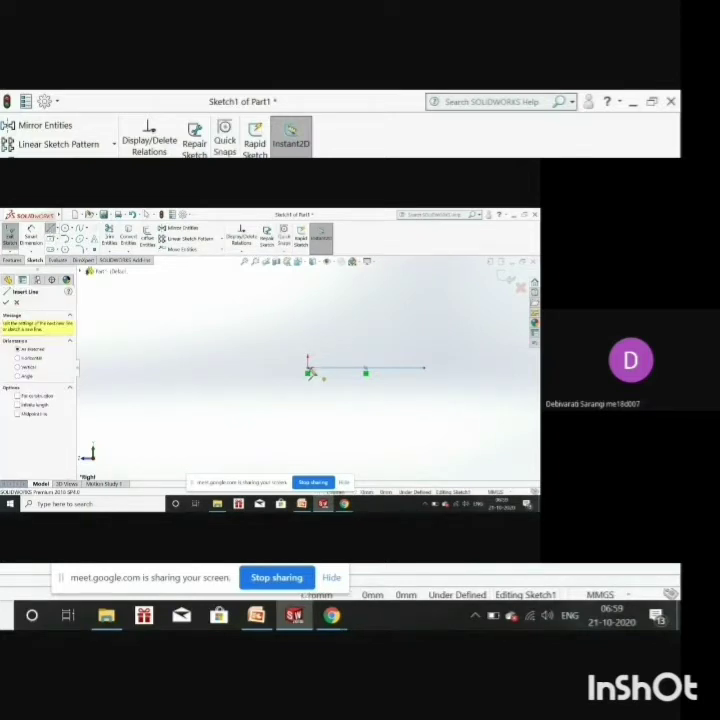
drag(308, 368, 308, 392)
drag(424, 368, 424, 391)
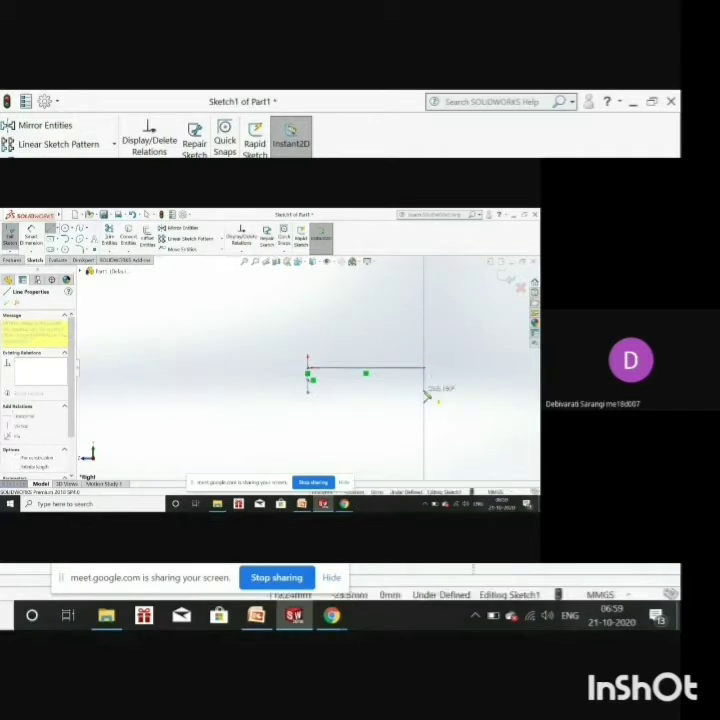
click(425, 395)
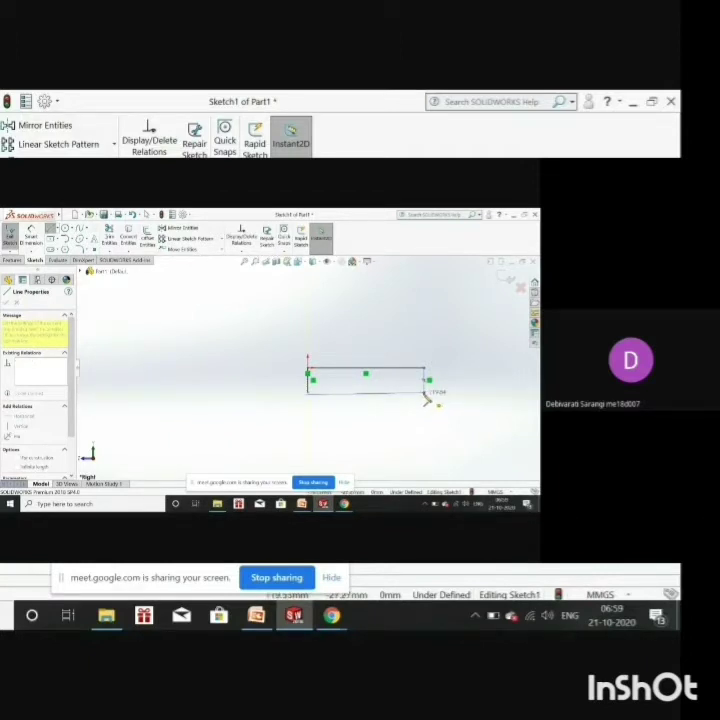
Connect the lower ends of the two vertical lines with a line, and delete that line
click(309, 392)
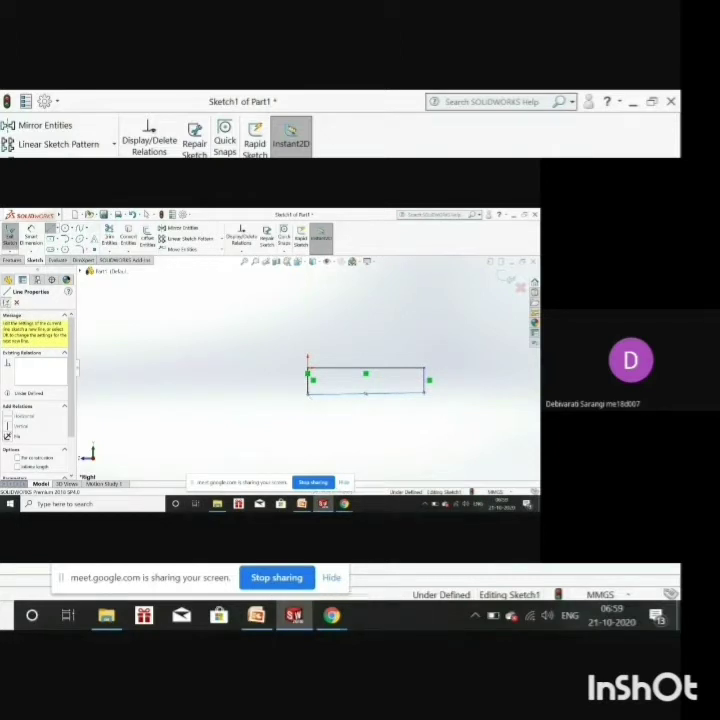
click(7, 304)
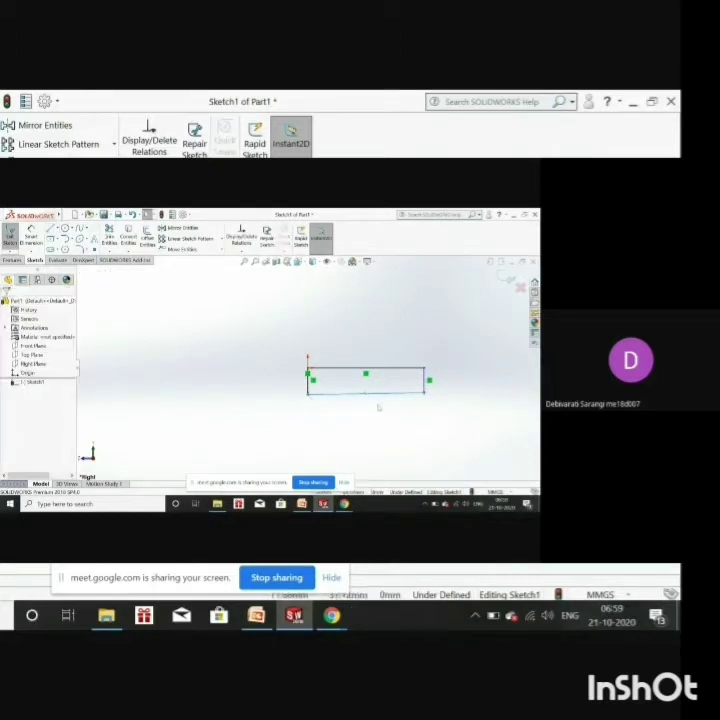
click(379, 396)
right_click(379, 396)
click(398, 475)
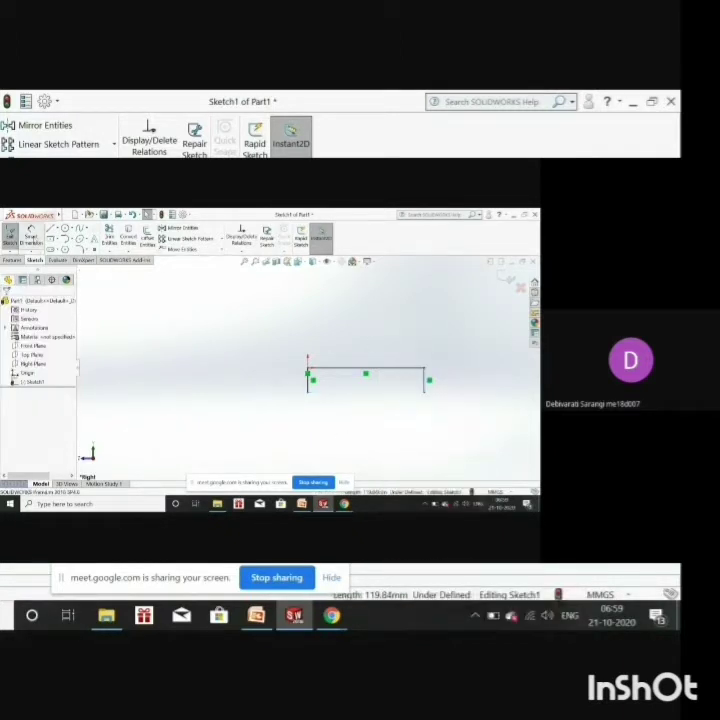
Dimension the top horizontal line and set its length to 55 mm
click(367, 373)
click(361, 348)
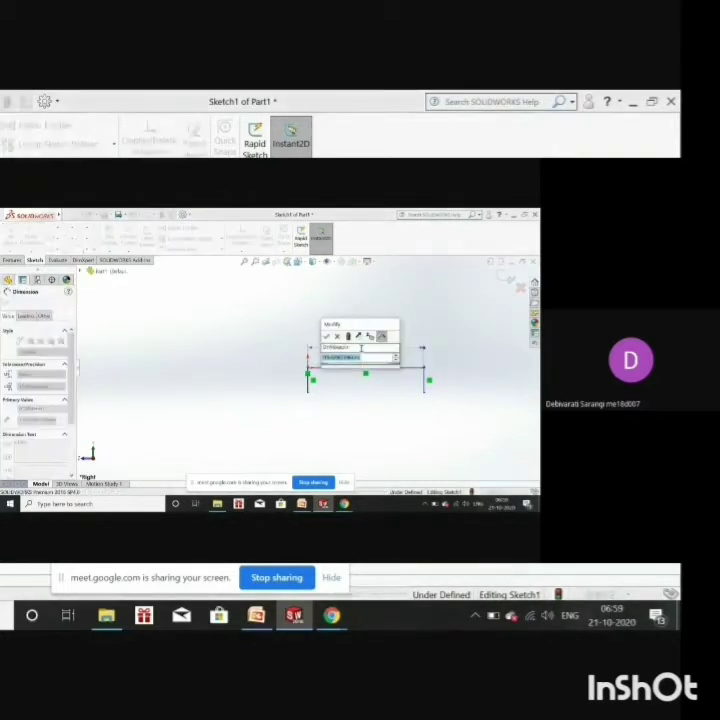
text(50)
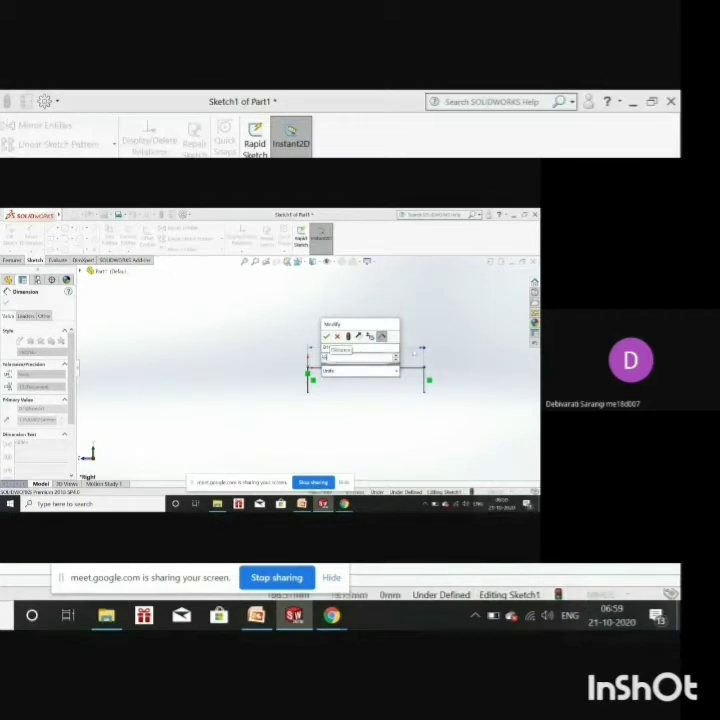
mouse_move(395, 371)
click(419, 484)
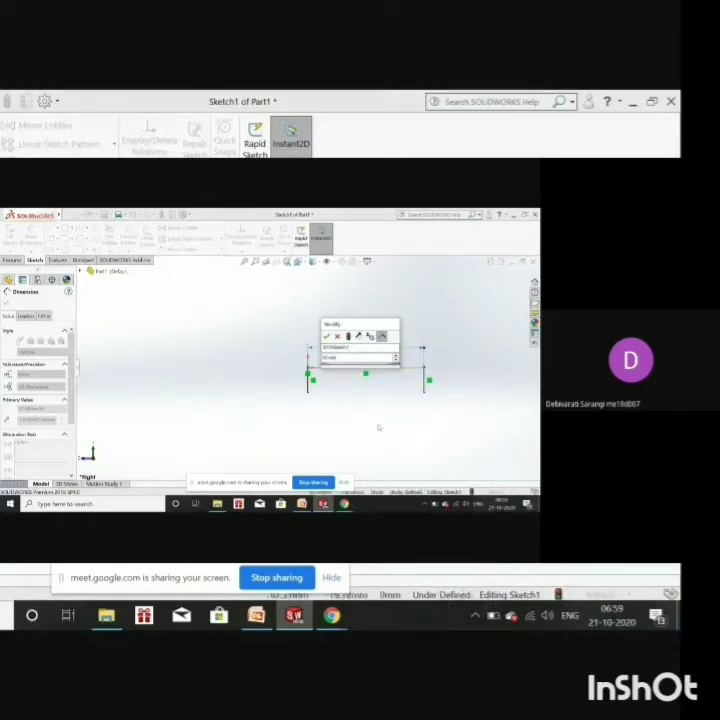
click(327, 337)
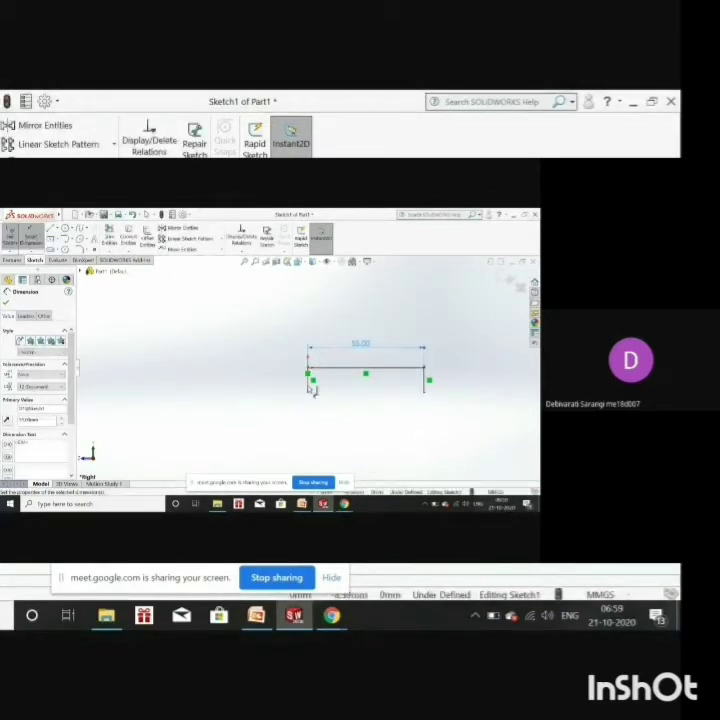
Dimension the left vertical line and set its length to 15 mm
click(310, 388)
click(252, 380)
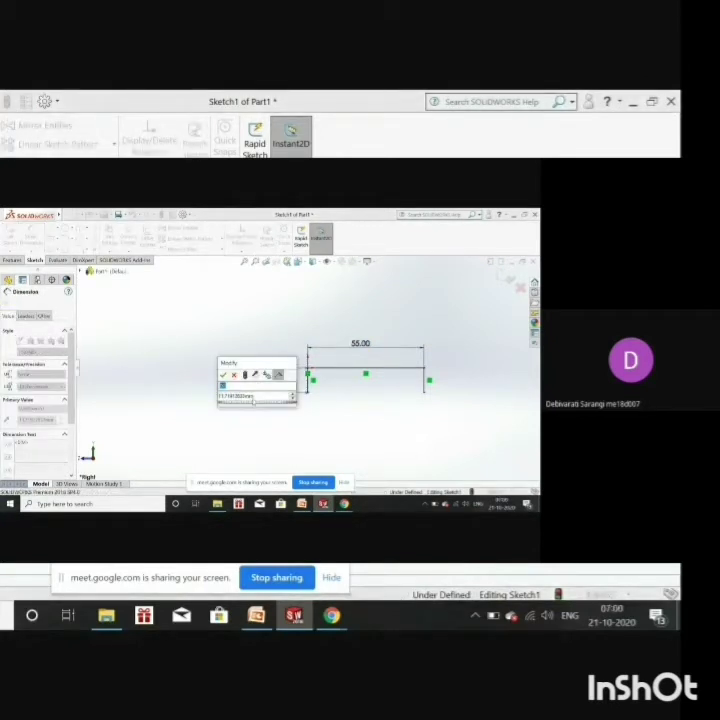
click(253, 396)
key(BackSpace)
key(BackSpace)
key(BackSpace)
key(BackSpace)
key(BackSpace)
key(BackSpace)
key(BackSpace)
key(BackSpace)
key(BackSpace)
key(BackSpace)
key(BackSpace)
key(BackSpace)
key(BackSpace)
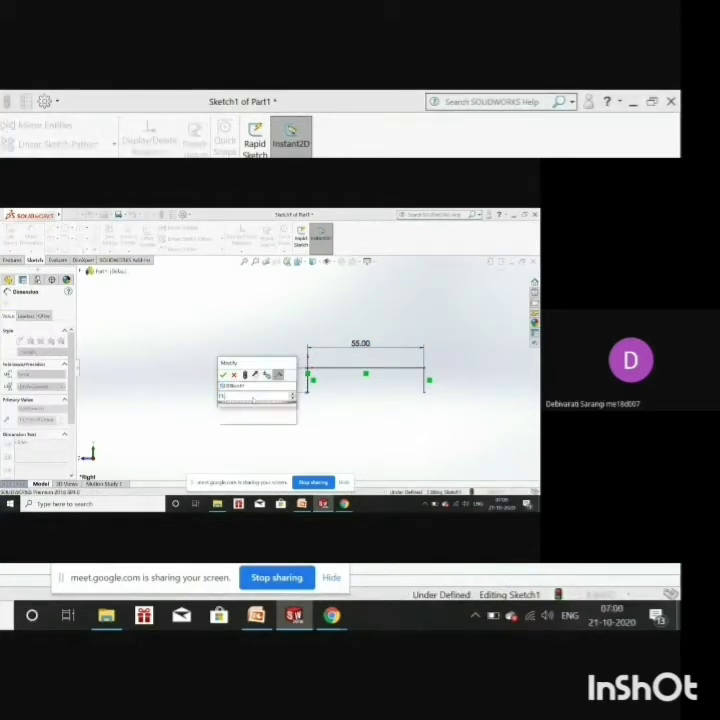
text(10)
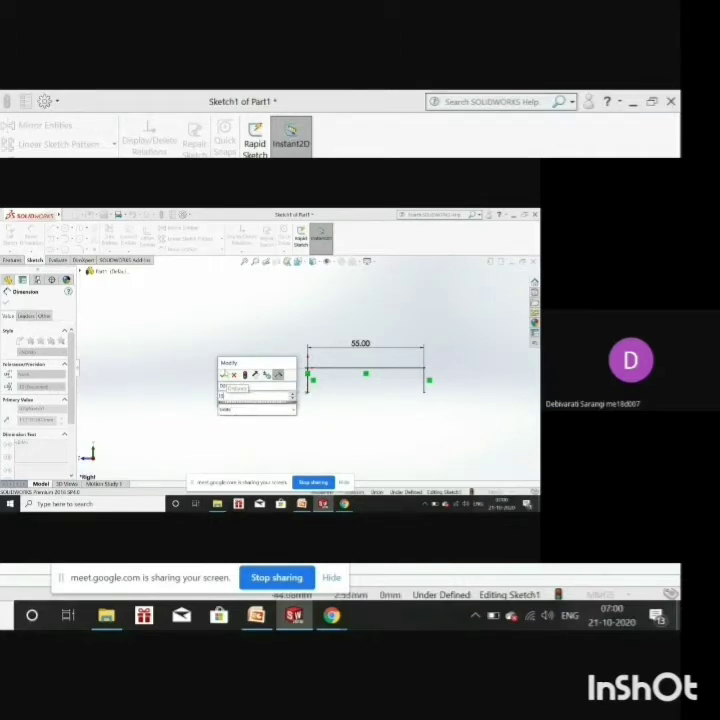
key(Return)
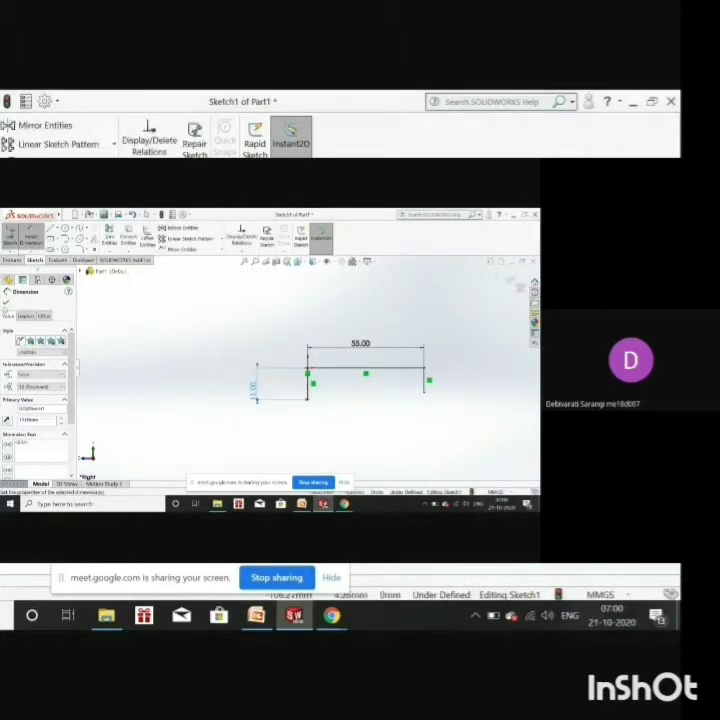
Dimension the right vertical line and set its length to 15 mm
click(426, 386)
key(Escape)
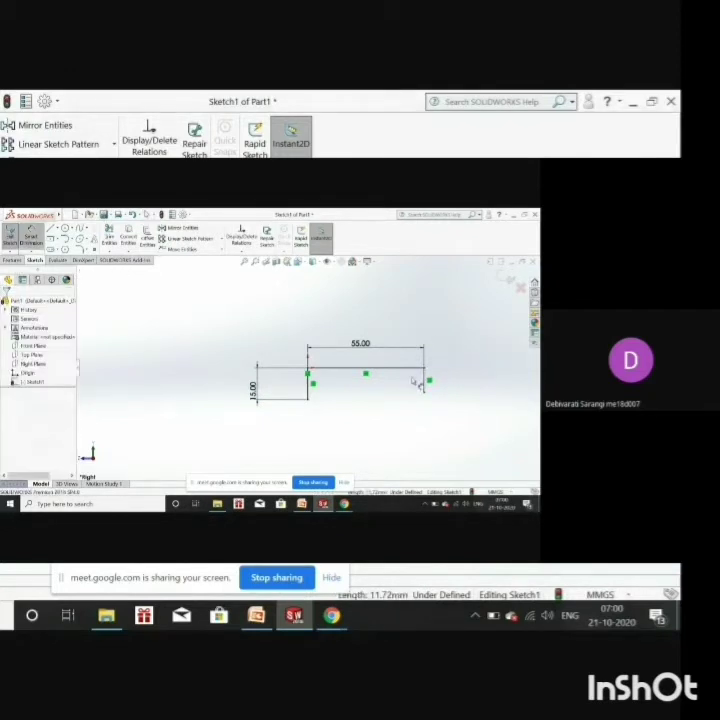
click(426, 385)
click(461, 388)
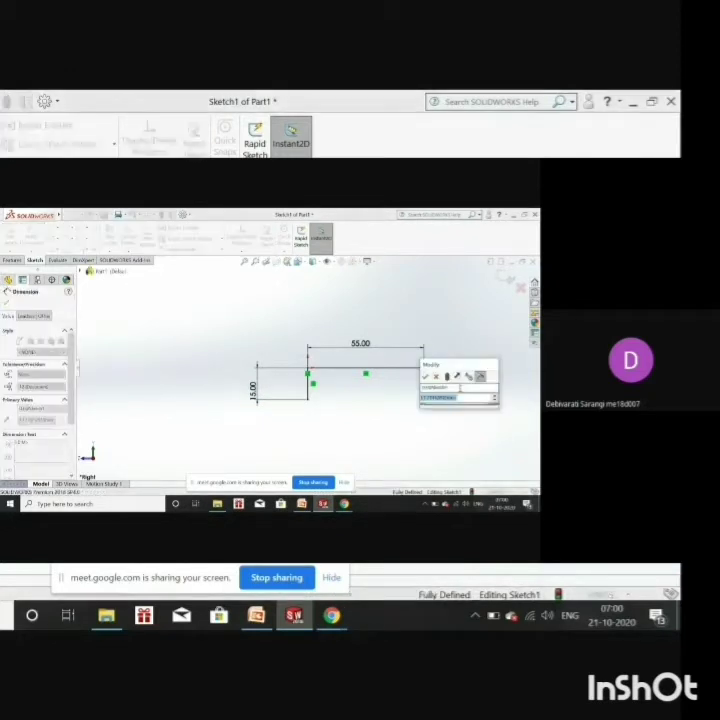
text(15)
mouse_move(470, 411)
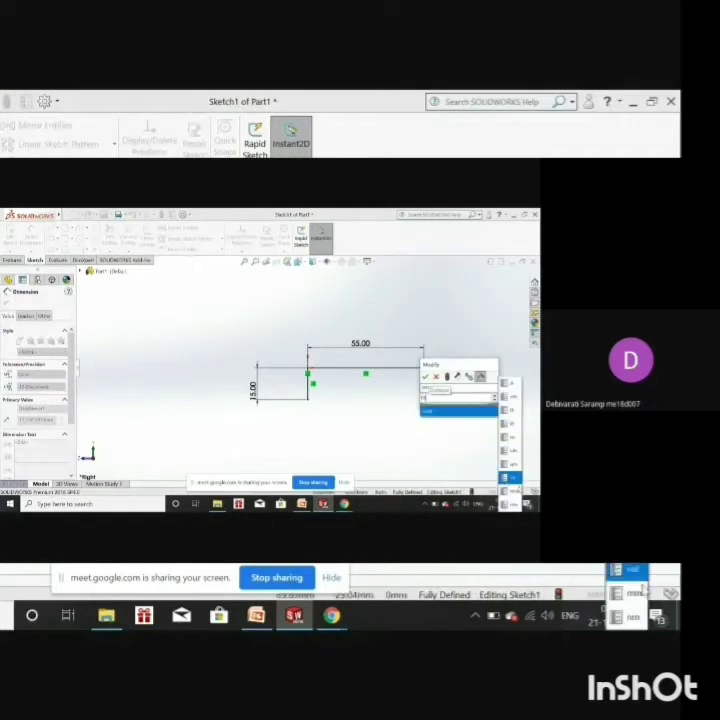
key(Return)
key(Return)
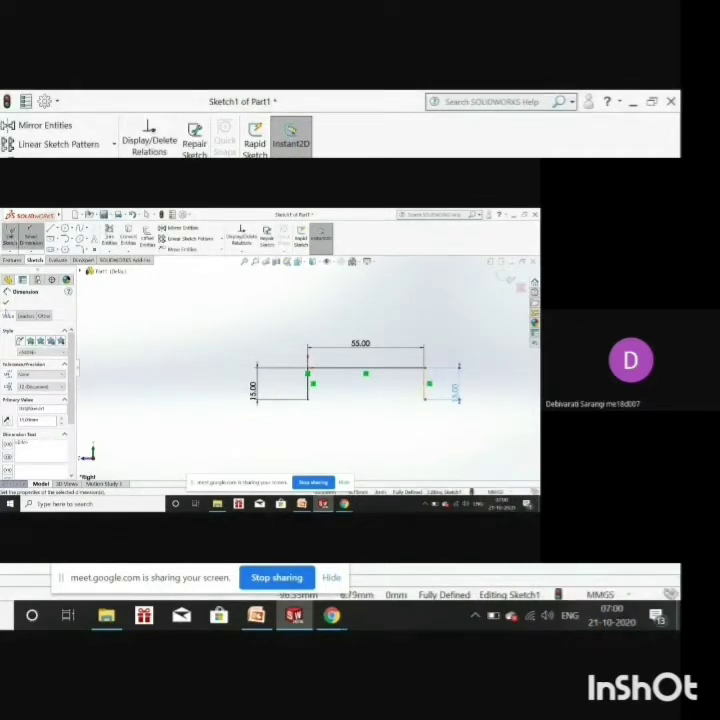
click(6, 304)
Sketch the bottom notch with connected lines from the left vertical's lower end: about 11 mm across, then up, across and down
click(50, 229)
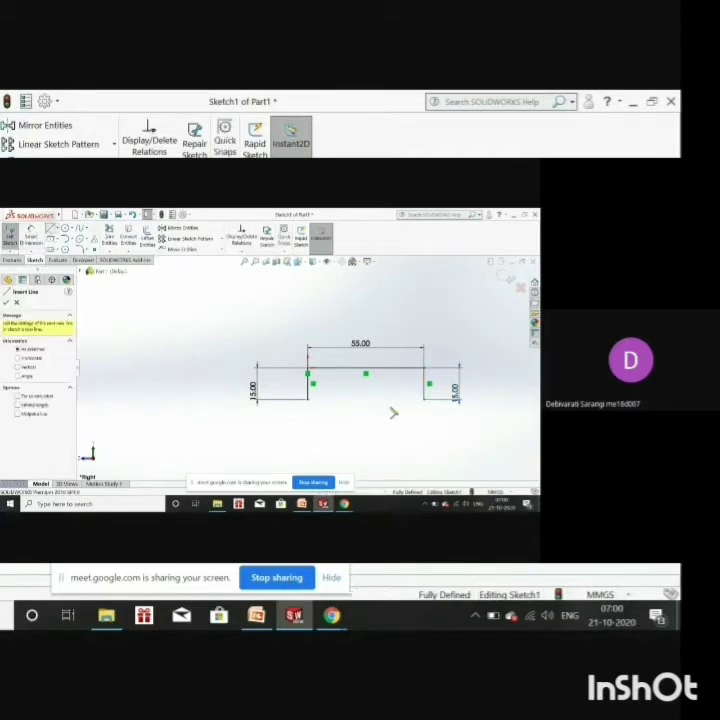
click(318, 405)
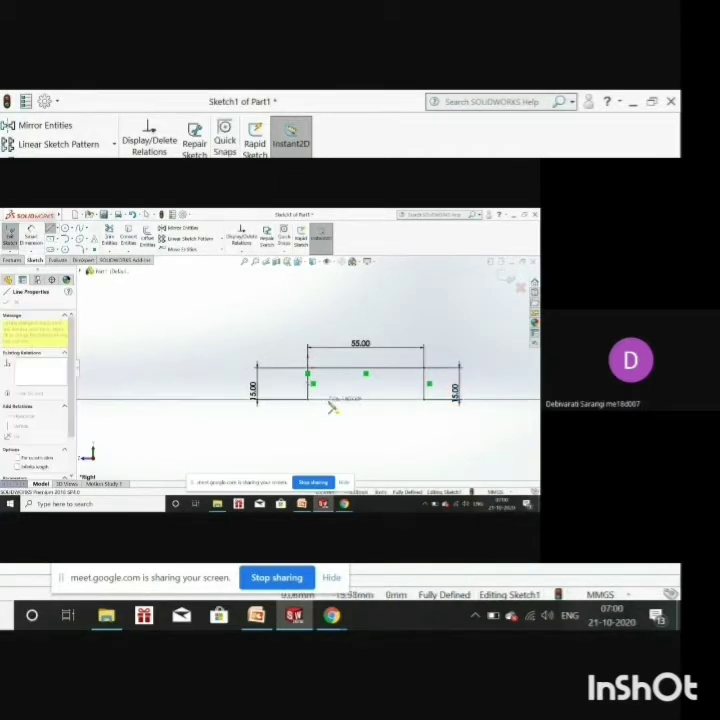
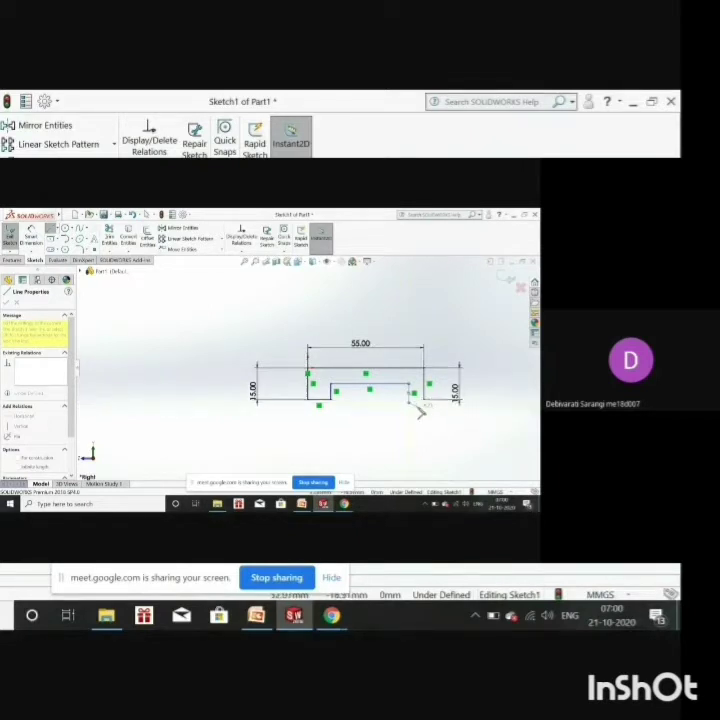
click(132, 214)
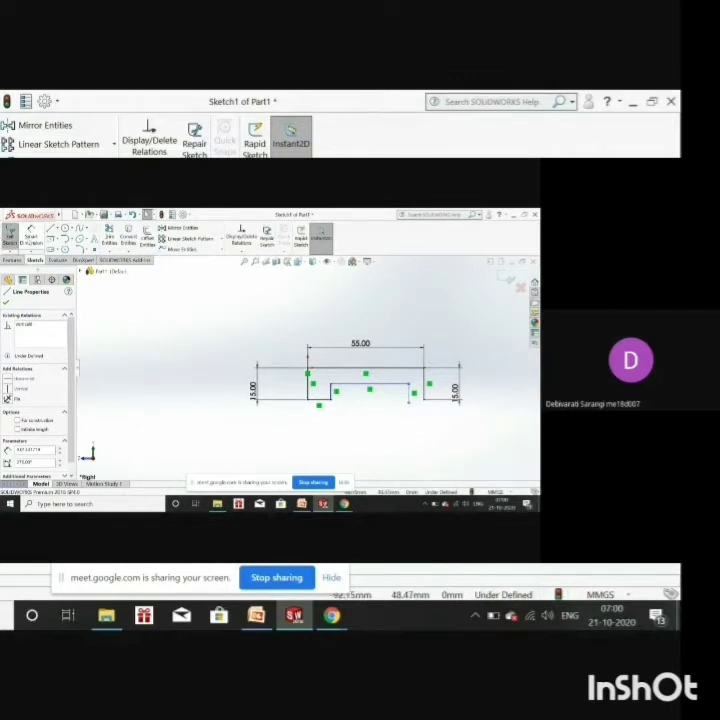
Dimension the short bottom edge at the left of the notch and set it to 10 mm
click(31, 236)
click(318, 401)
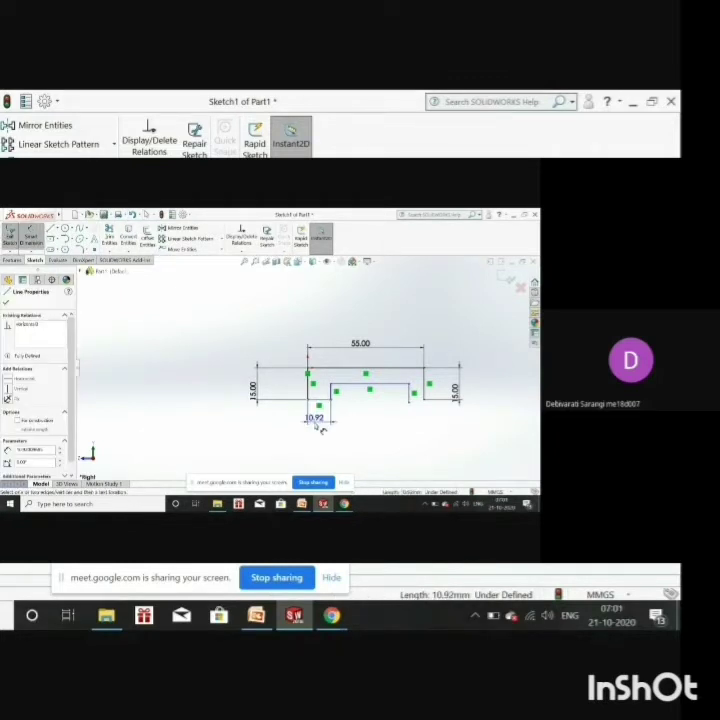
click(315, 423)
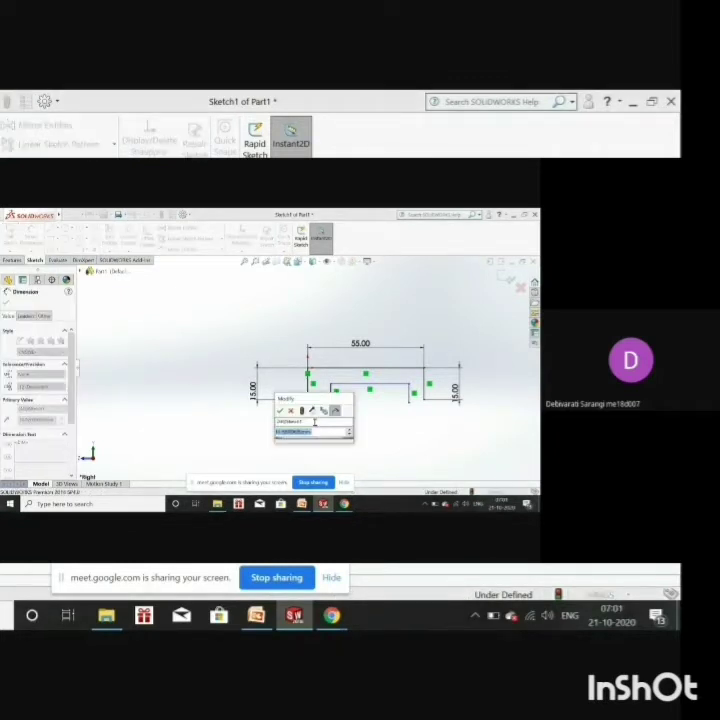
text(10)
mouse_move(342, 445)
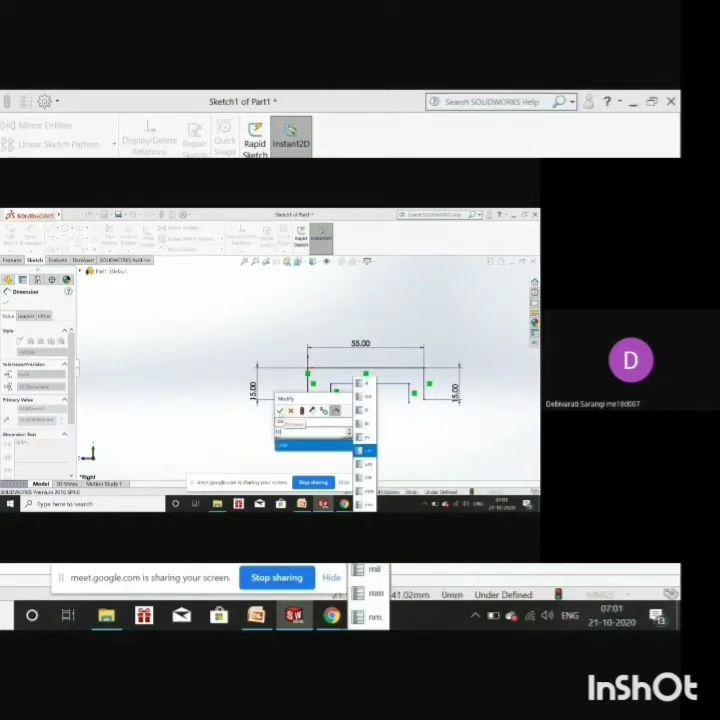
click(376, 492)
click(280, 410)
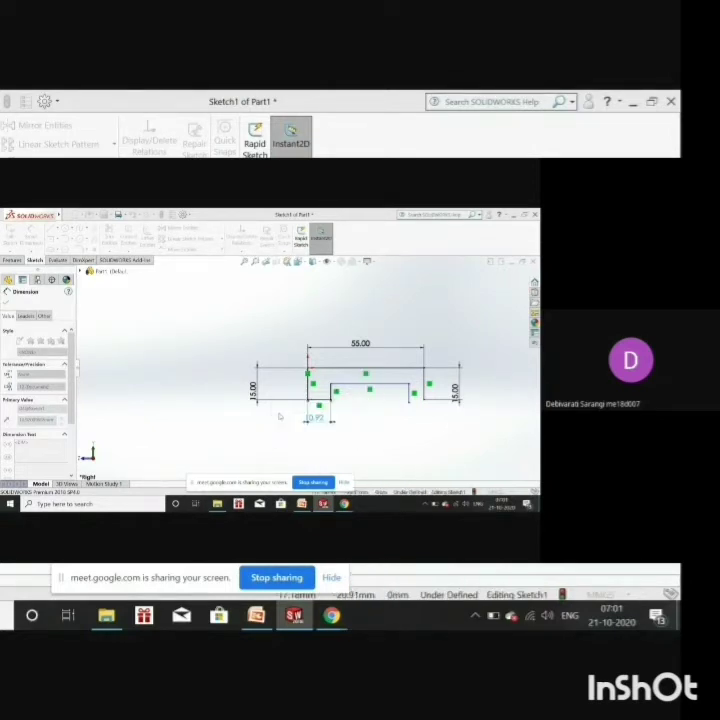
Dimension the notch's upper horizontal line and set its length to 35 mm
click(378, 387)
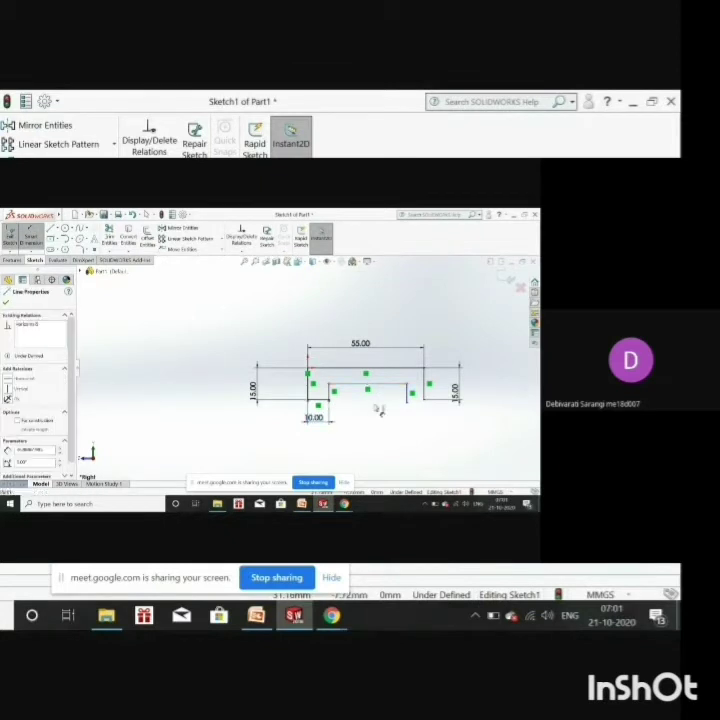
click(378, 411)
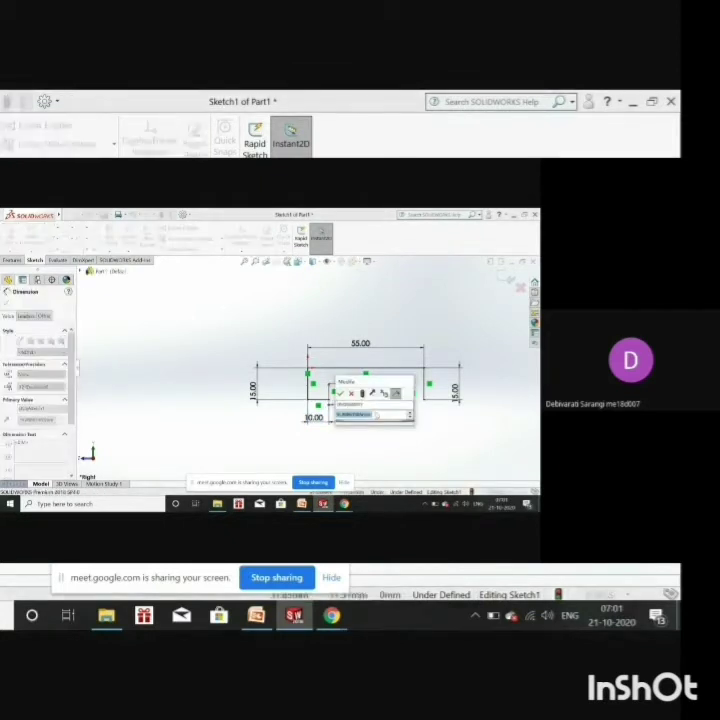
text(35)
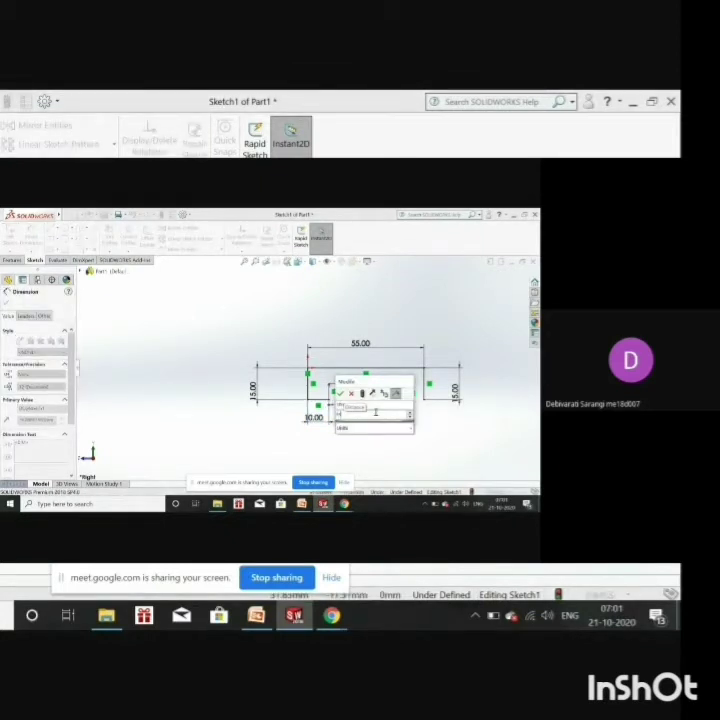
mouse_move(385, 428)
click(428, 492)
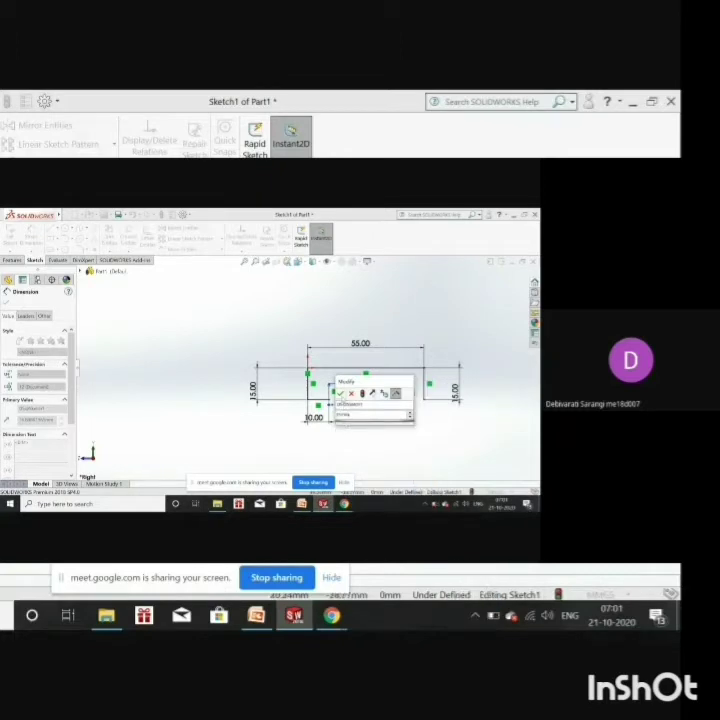
click(340, 393)
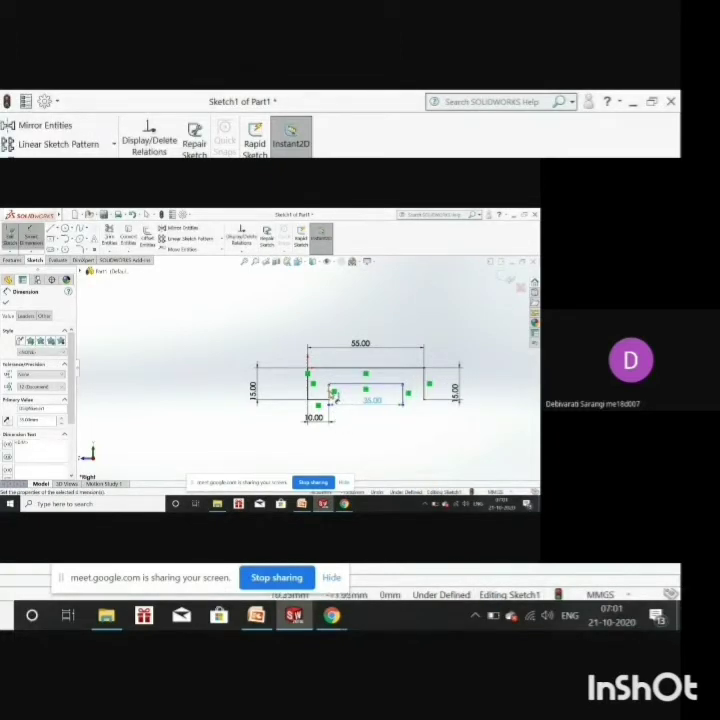
Dimension the notch's left vertical line and set its length to 5 mm
click(322, 396)
click(6, 302)
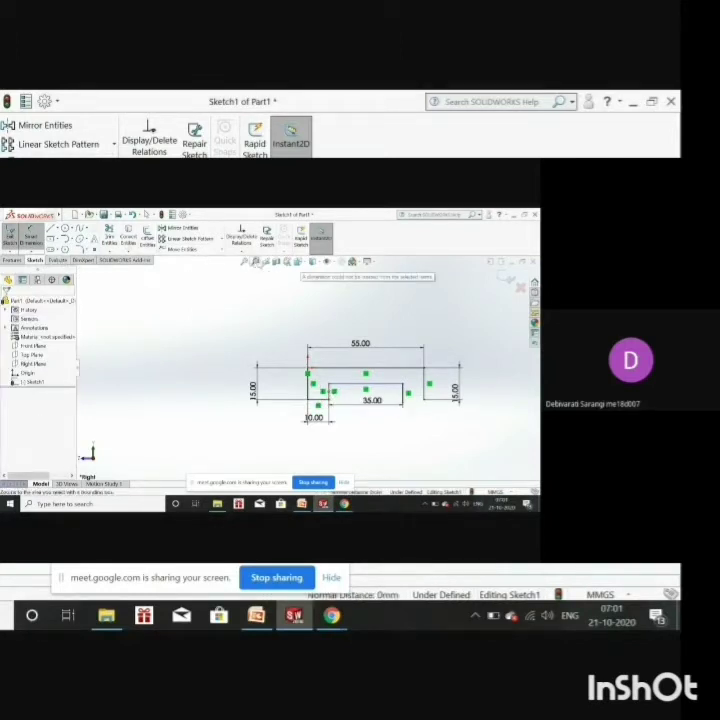
click(255, 261)
drag(337, 400, 341, 408)
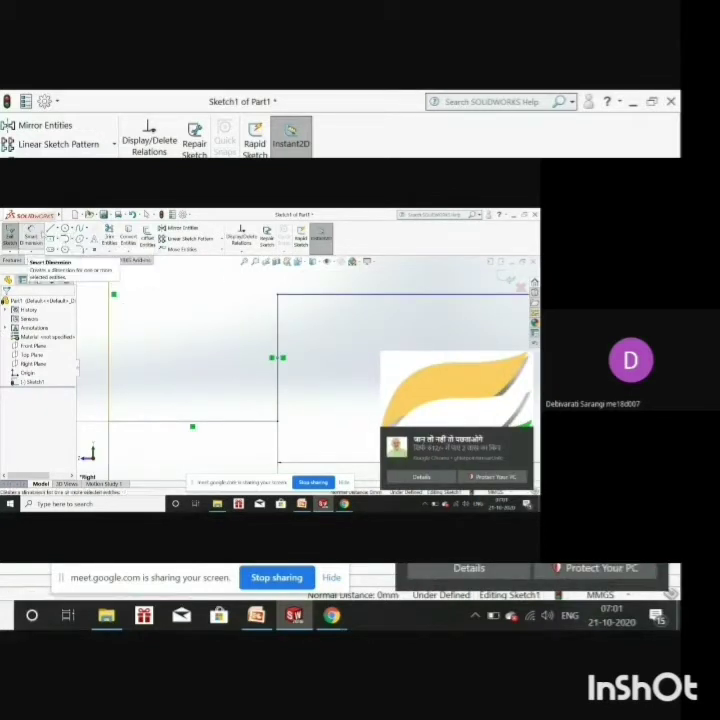
click(278, 338)
click(278, 336)
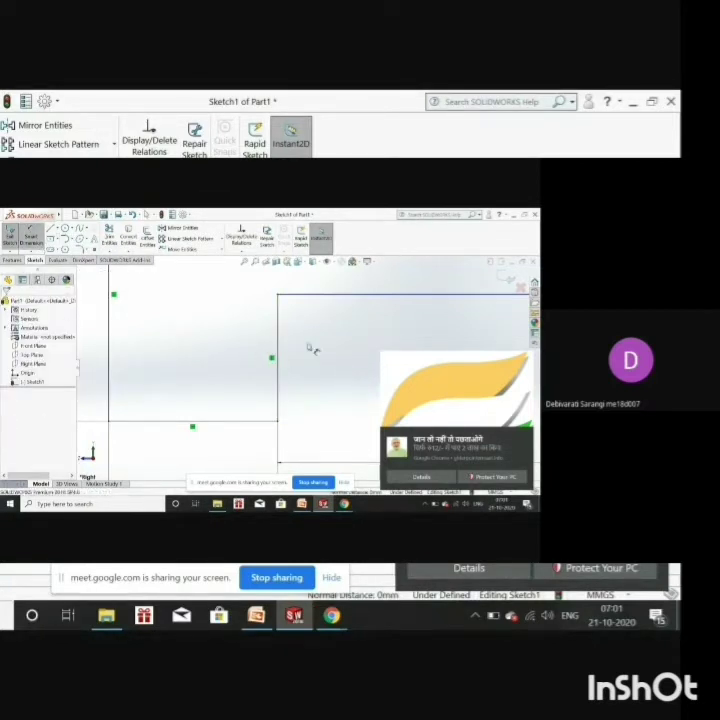
click(283, 338)
click(205, 334)
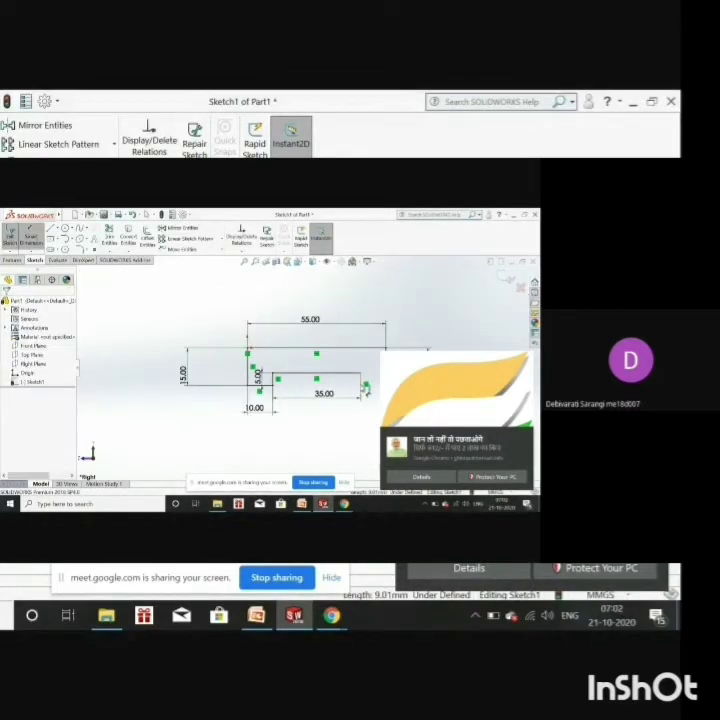
Dimension the notch's right vertical line and set its length to 5 mm
click(347, 390)
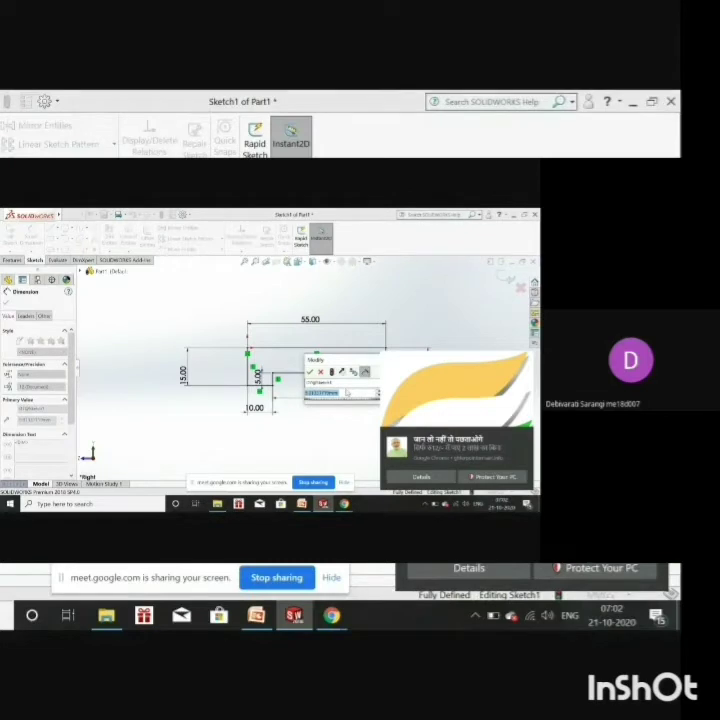
click(347, 392)
click(312, 373)
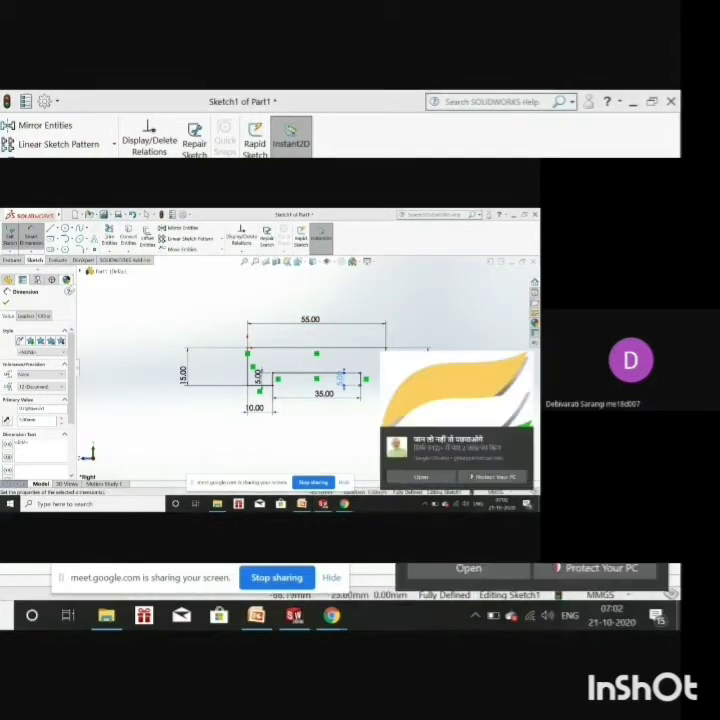
Close the profile with a horizontal line from the notch's lower right end to the right vertical's lower end
click(51, 229)
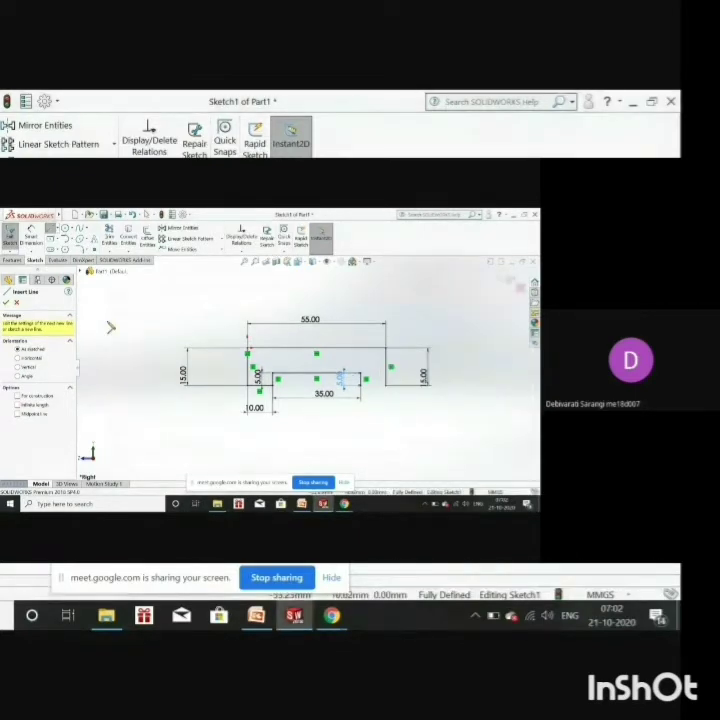
click(362, 388)
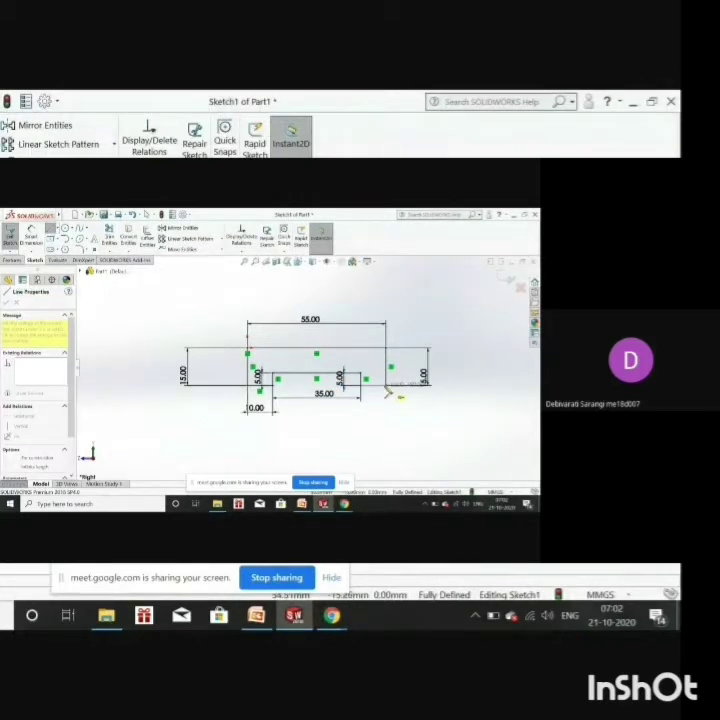
click(386, 386)
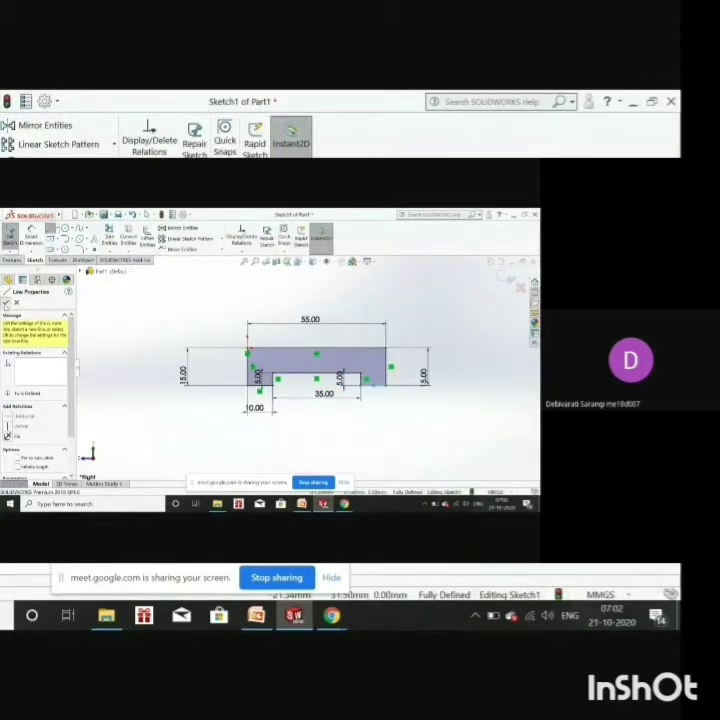
key(Escape)
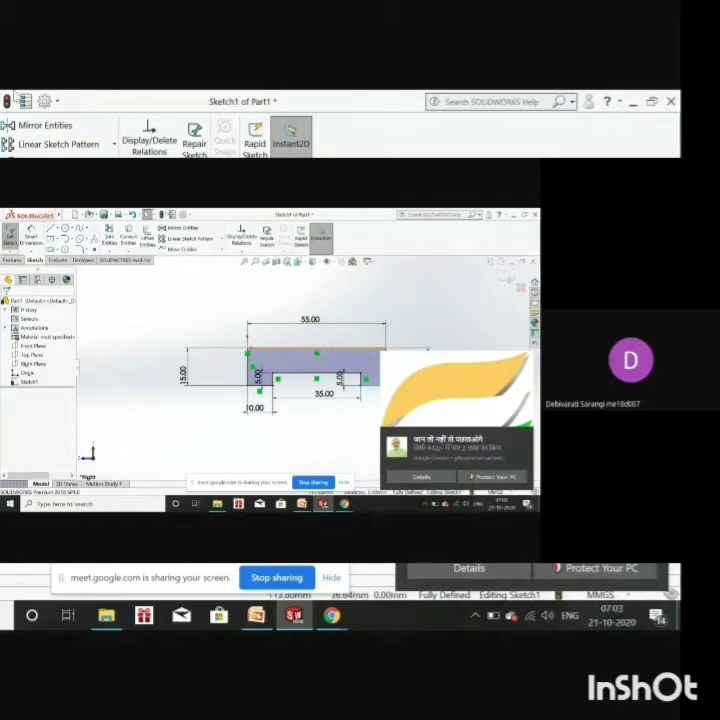
Extrude the closed notched profile 50 mm as a blind boss
click(12, 261)
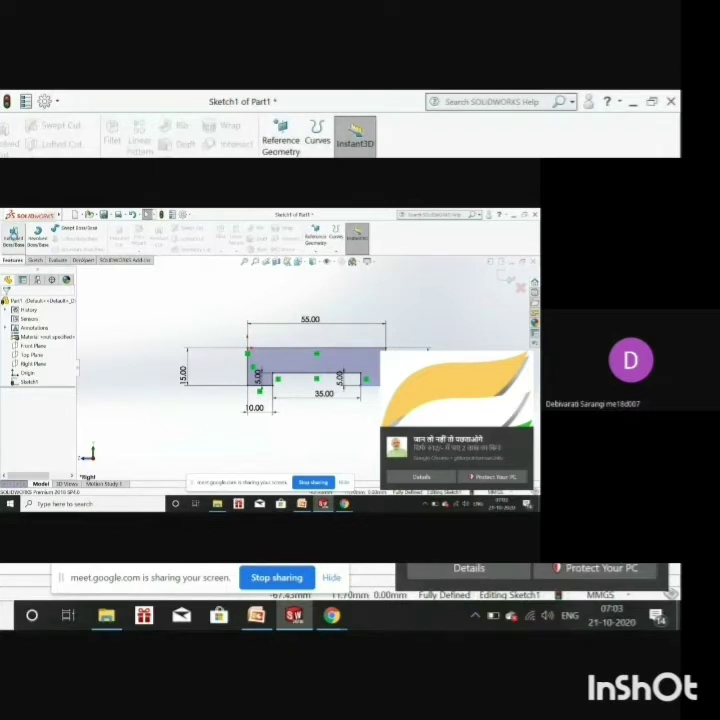
click(13, 236)
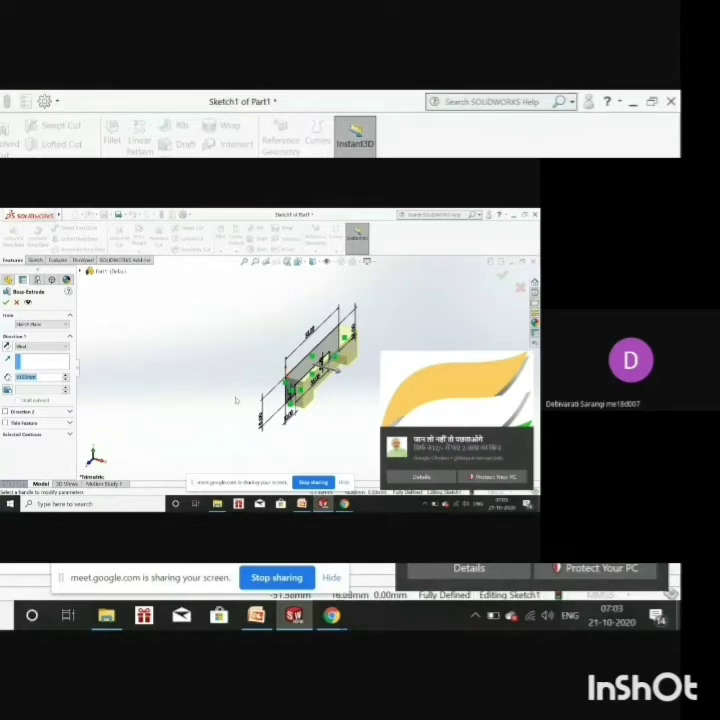
text(5)
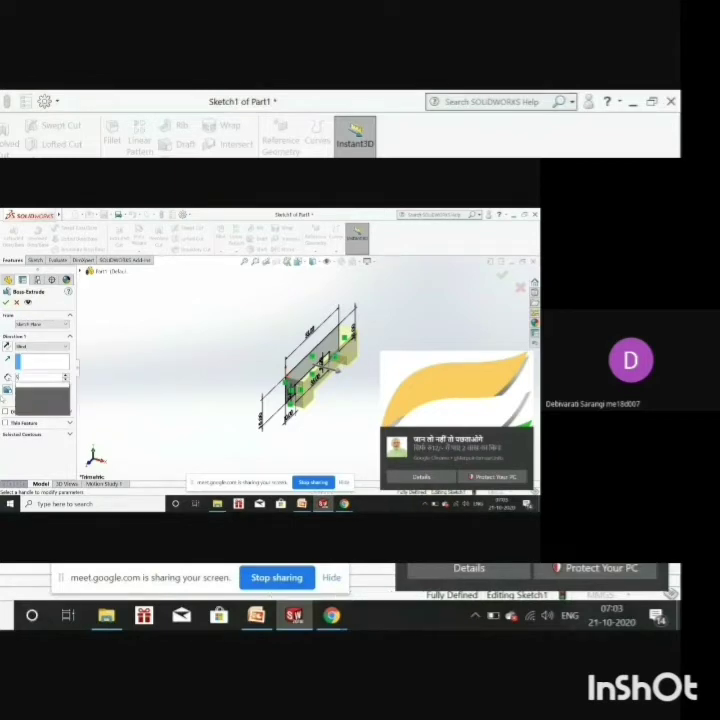
text(0)
mouse_move(42, 387)
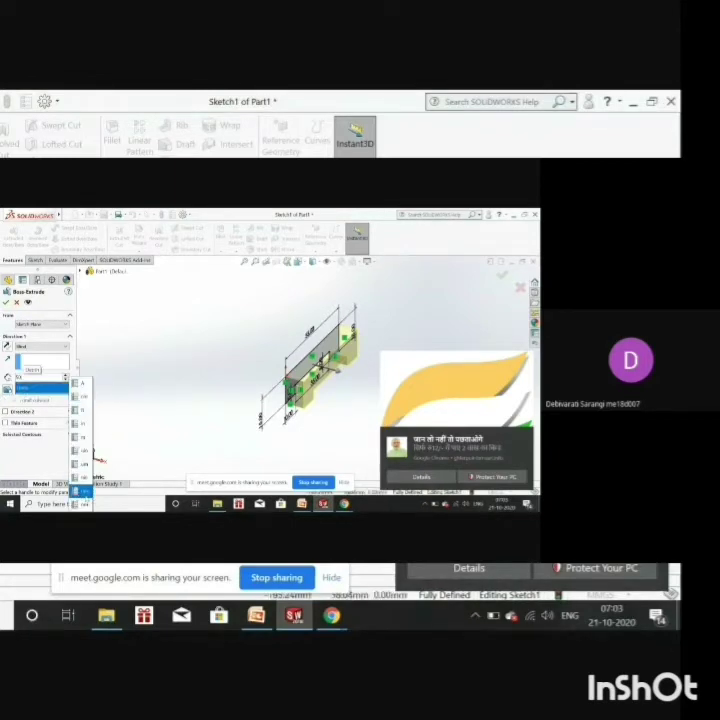
click(85, 492)
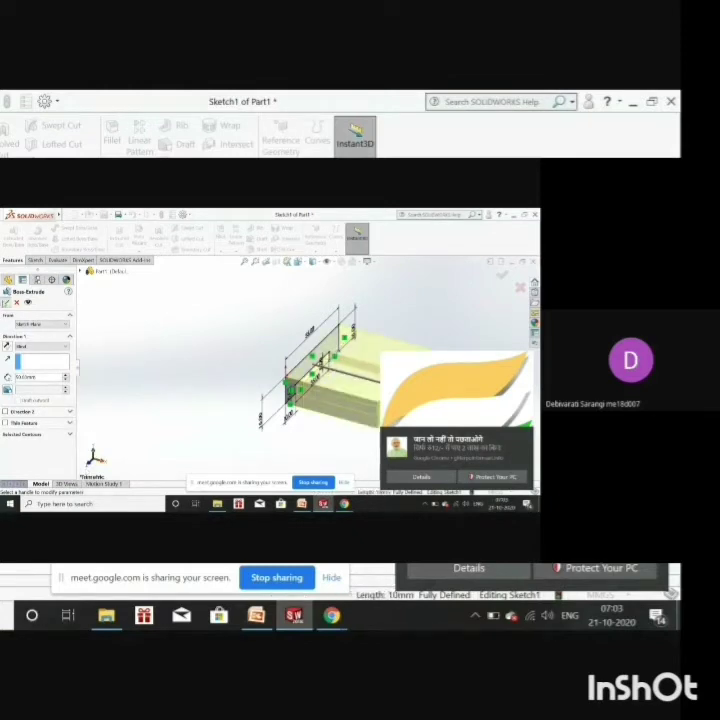
click(6, 302)
Start a sketch on the Right Plane and draw a line along the base's top edge from its far corner
click(244, 262)
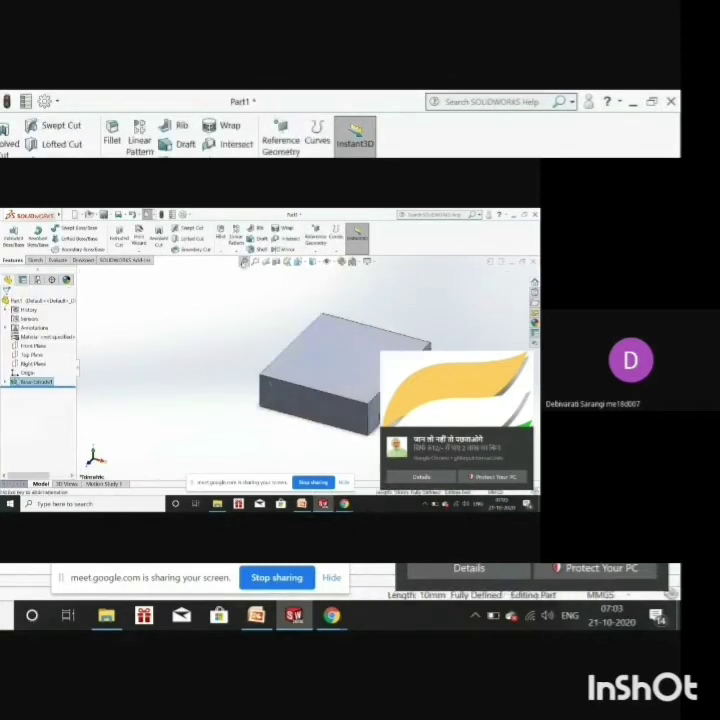
scroll(396, 390, down, 2)
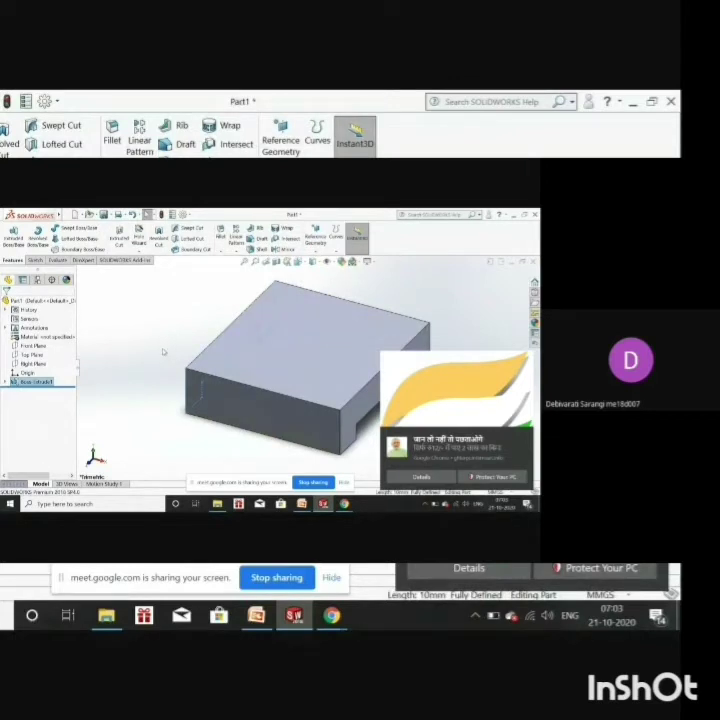
middle_drag(162, 349, 214, 396)
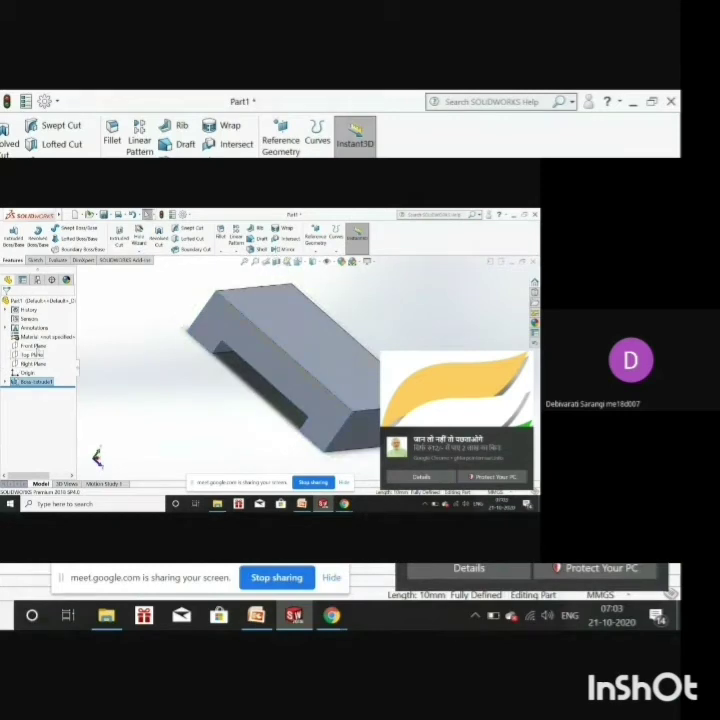
click(38, 363)
click(43, 352)
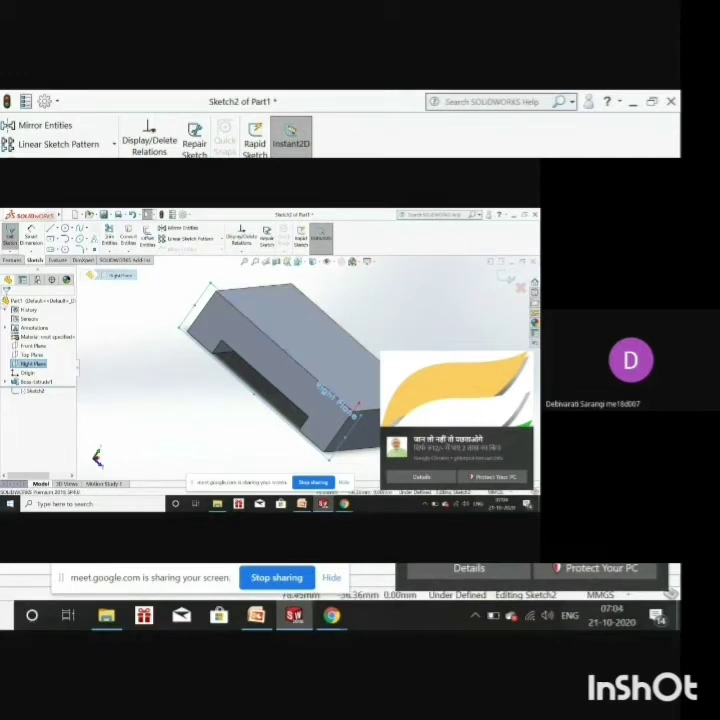
click(51, 229)
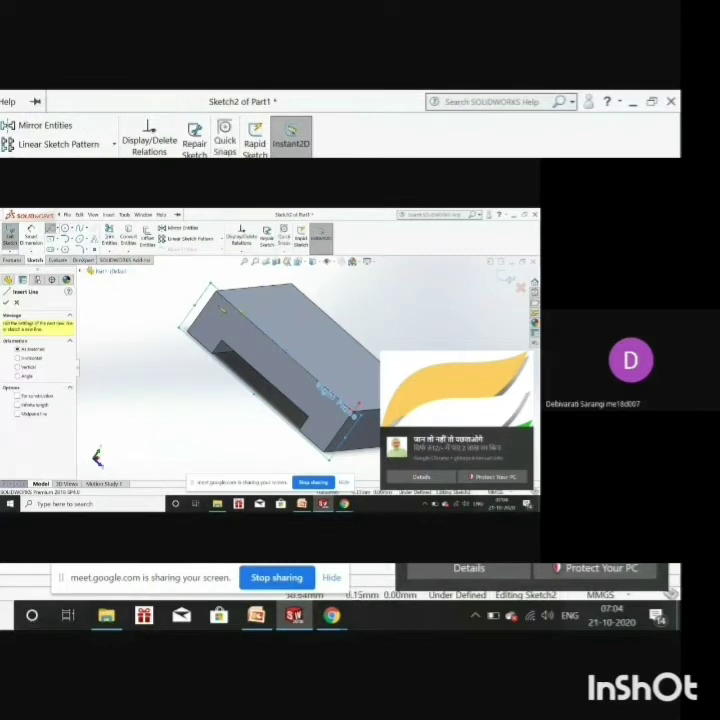
click(218, 292)
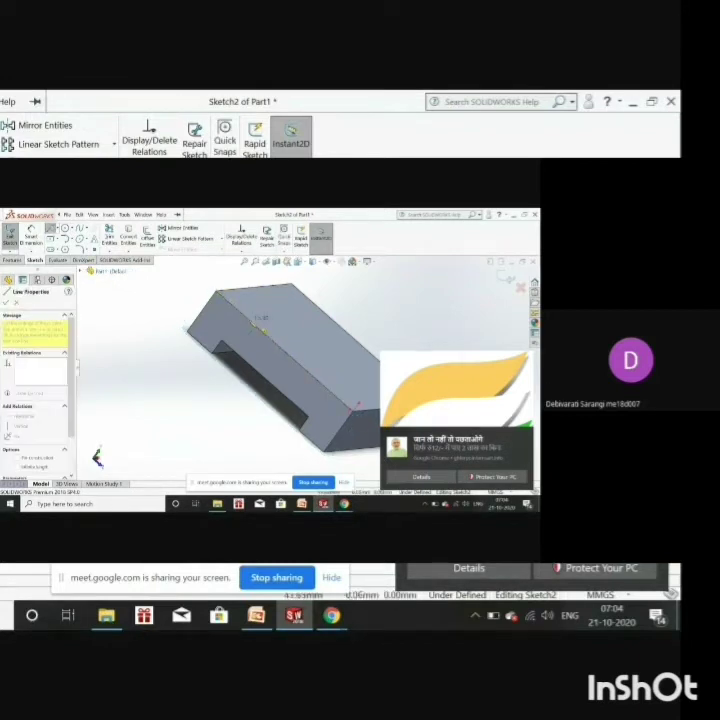
click(263, 332)
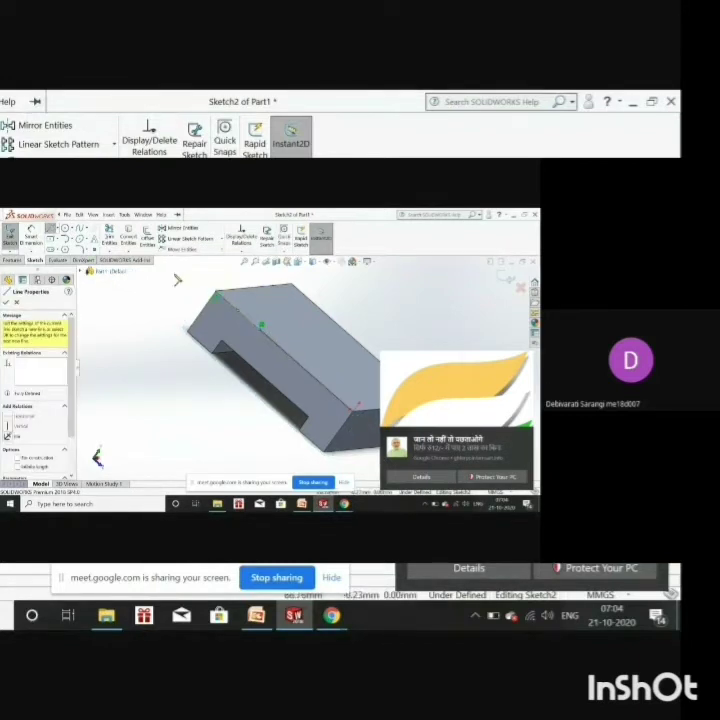
key(Escape)
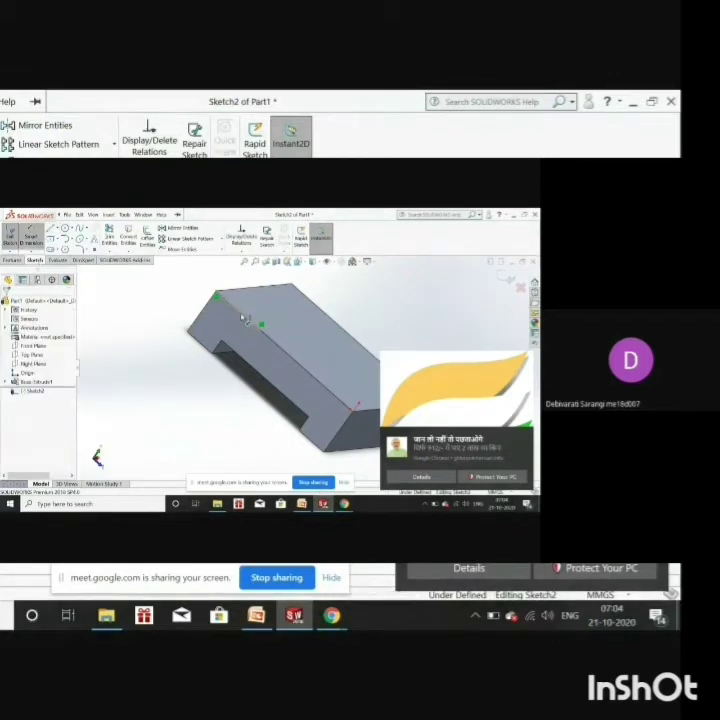
Dimension the line on the top edge and set its length to 20 mm
click(241, 317)
key(Escape)
click(188, 370)
text(10)
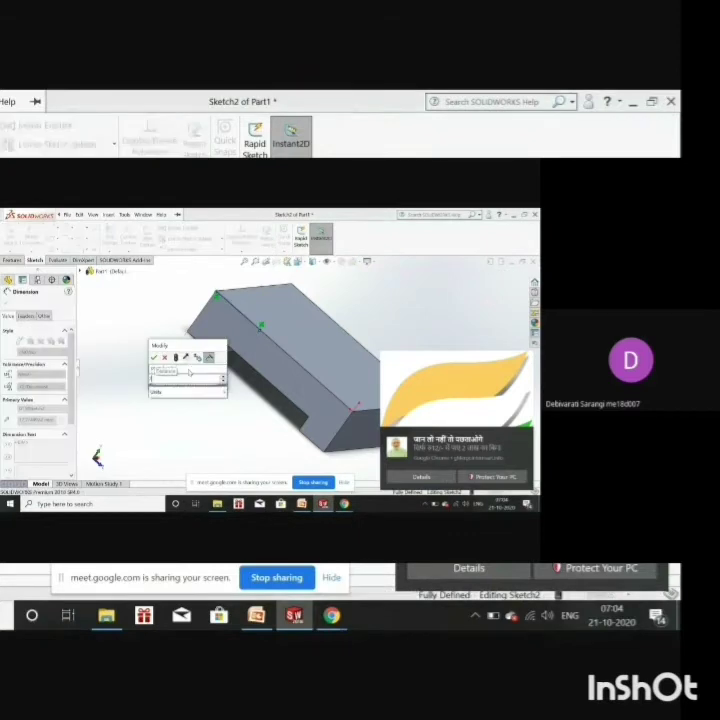
mouse_move(223, 393)
click(237, 492)
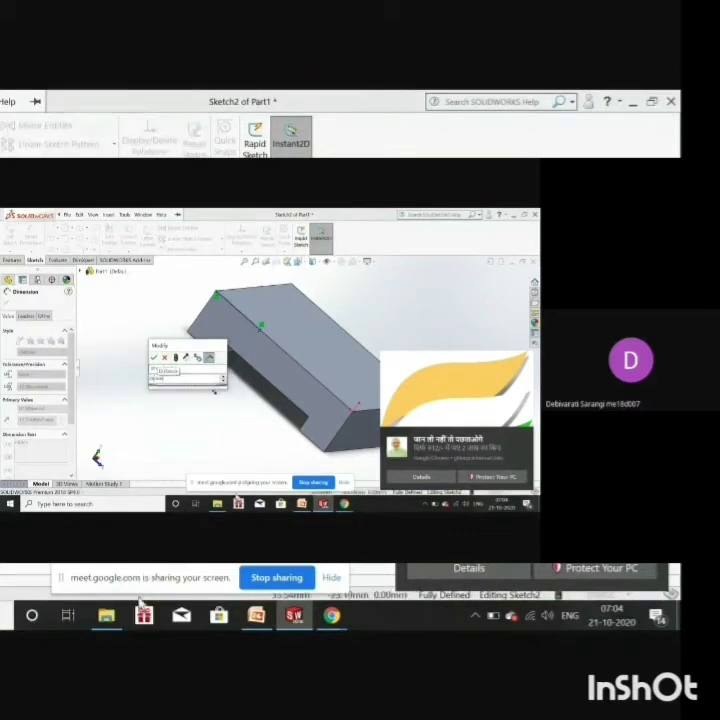
click(154, 357)
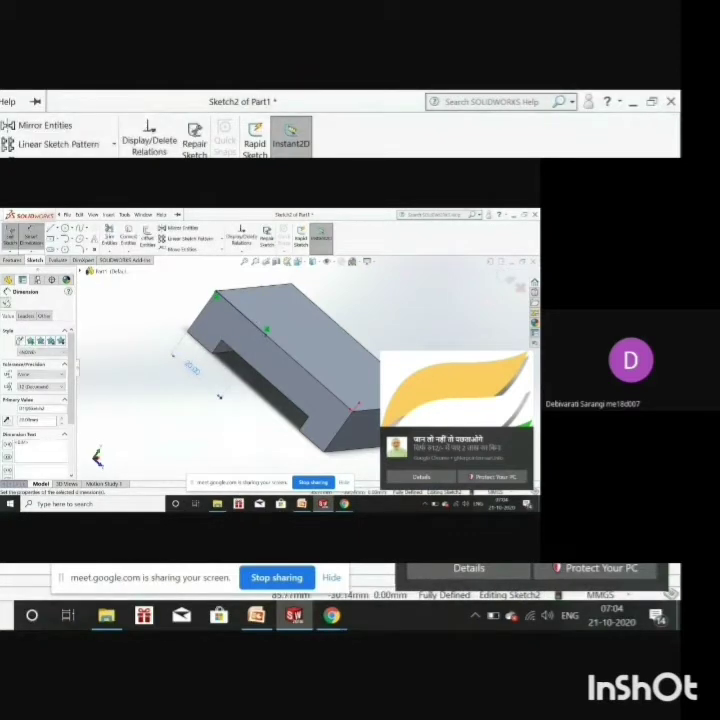
click(6, 302)
click(143, 215)
Sketch a closed rectangular upright profile about 12 mm wide on the base's top edge, starting from the end of the 20 mm line
click(50, 229)
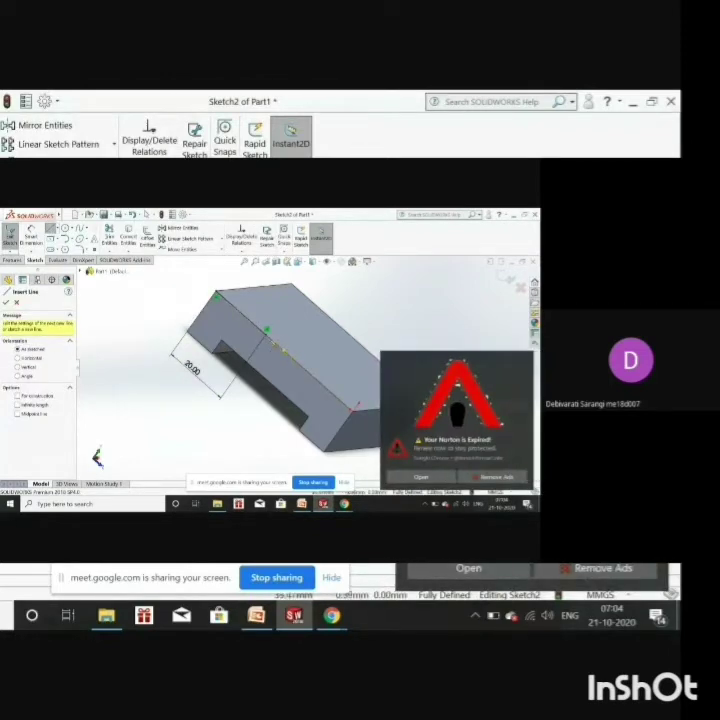
click(267, 329)
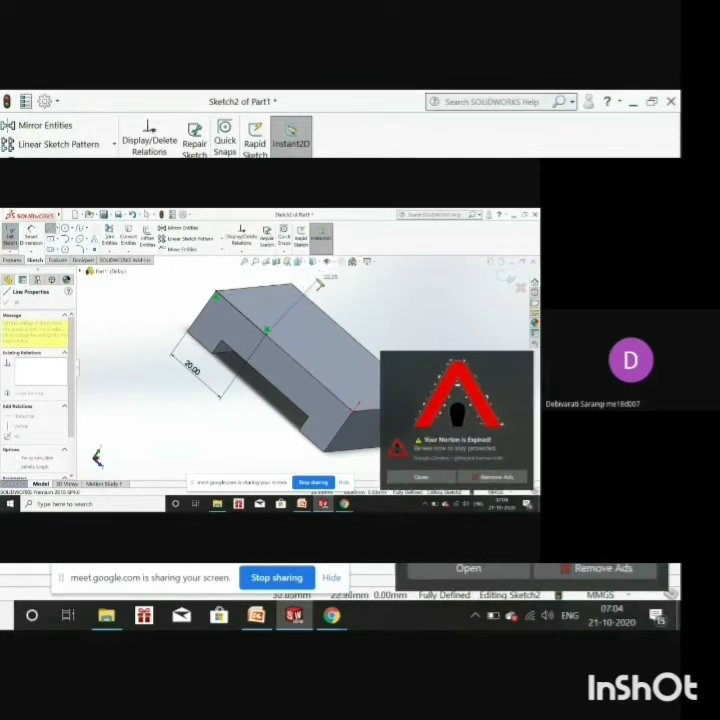
click(285, 300)
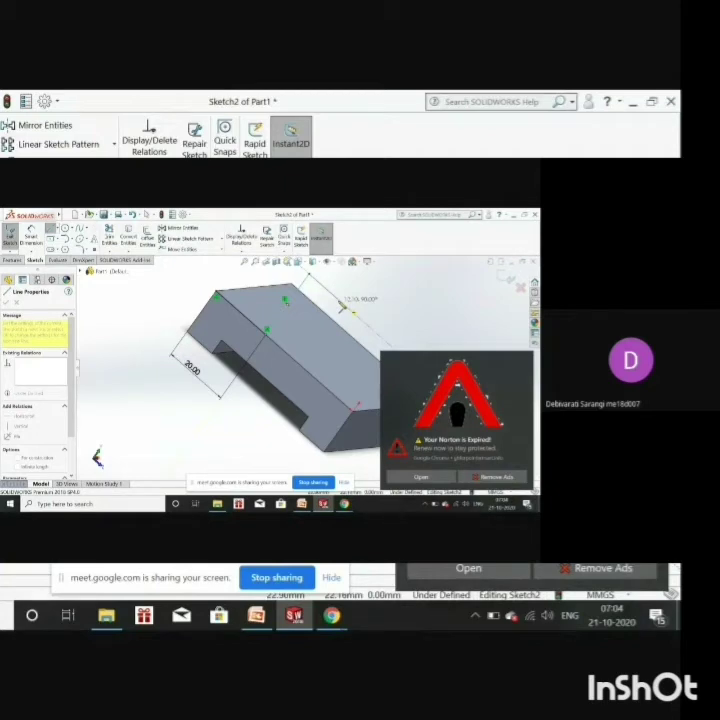
click(326, 282)
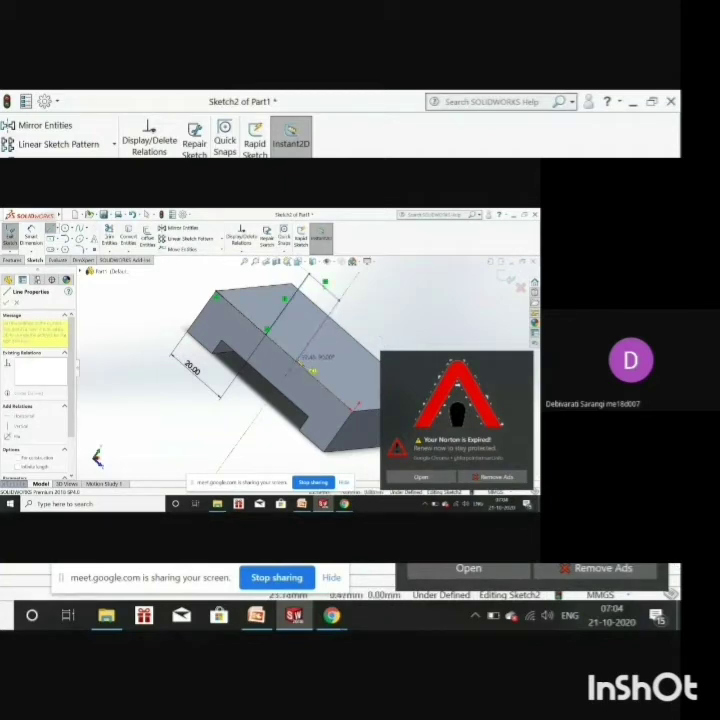
click(300, 363)
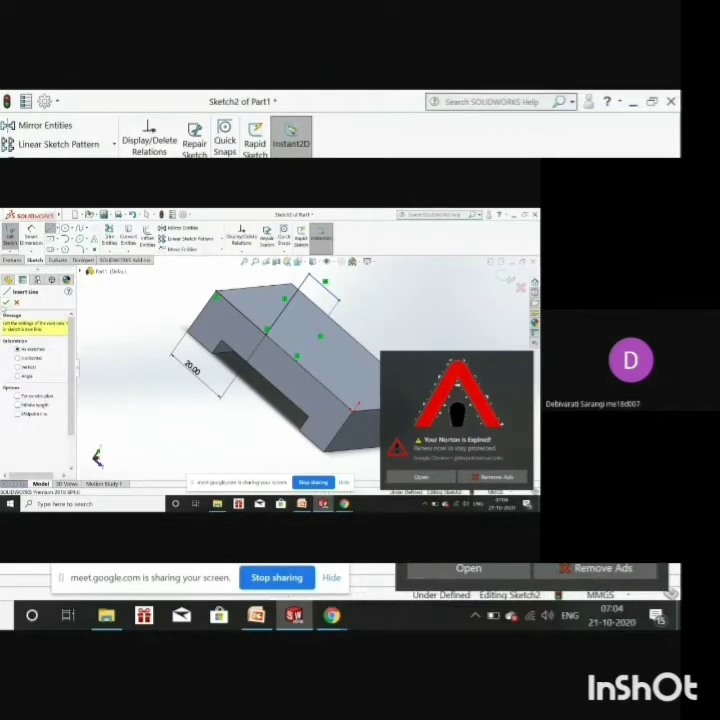
key(Escape)
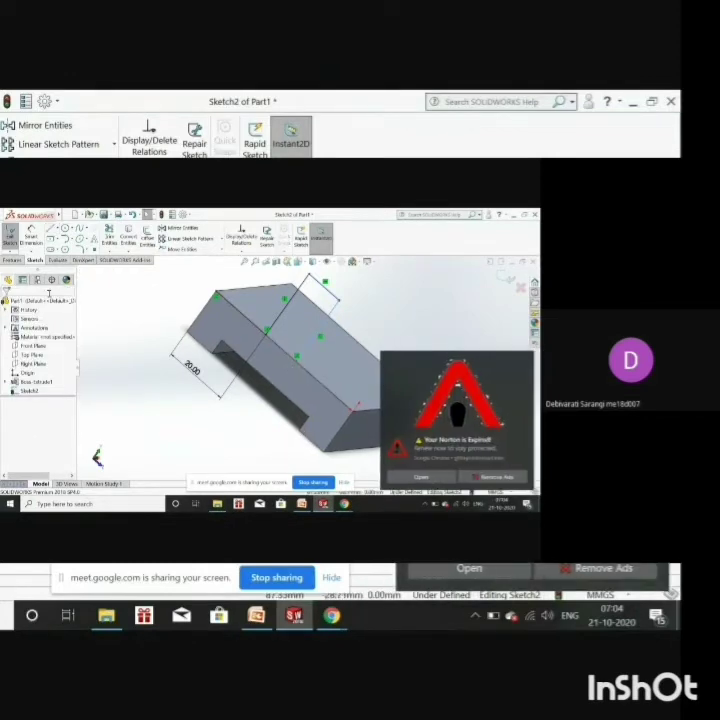
key(l)
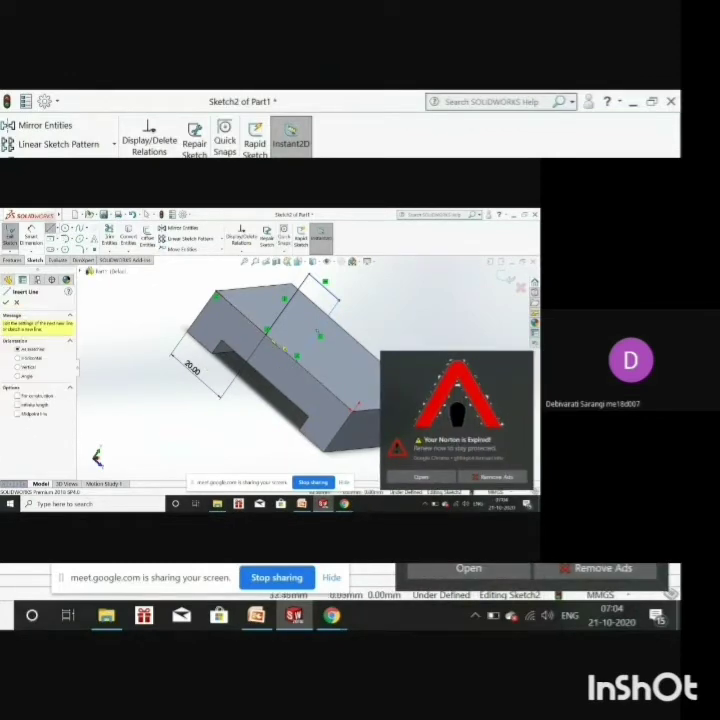
click(276, 344)
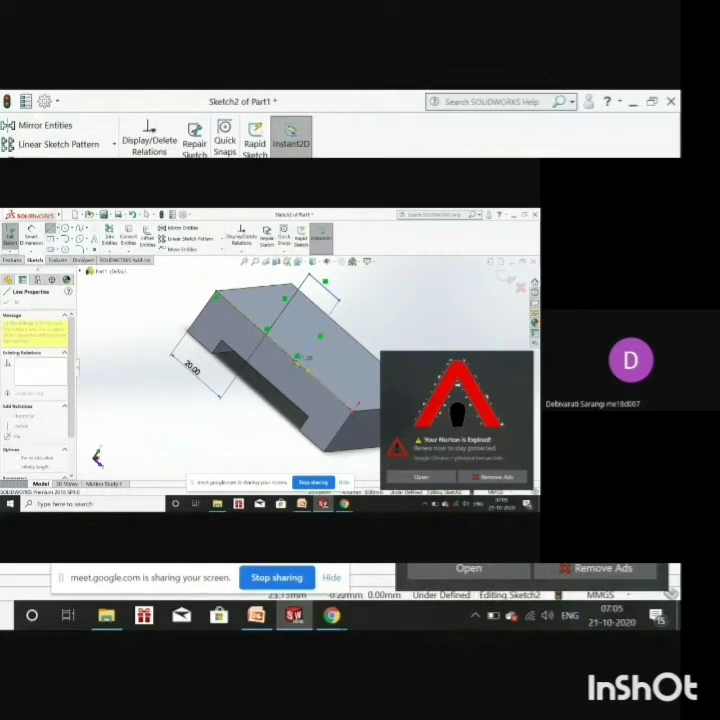
click(297, 357)
click(337, 301)
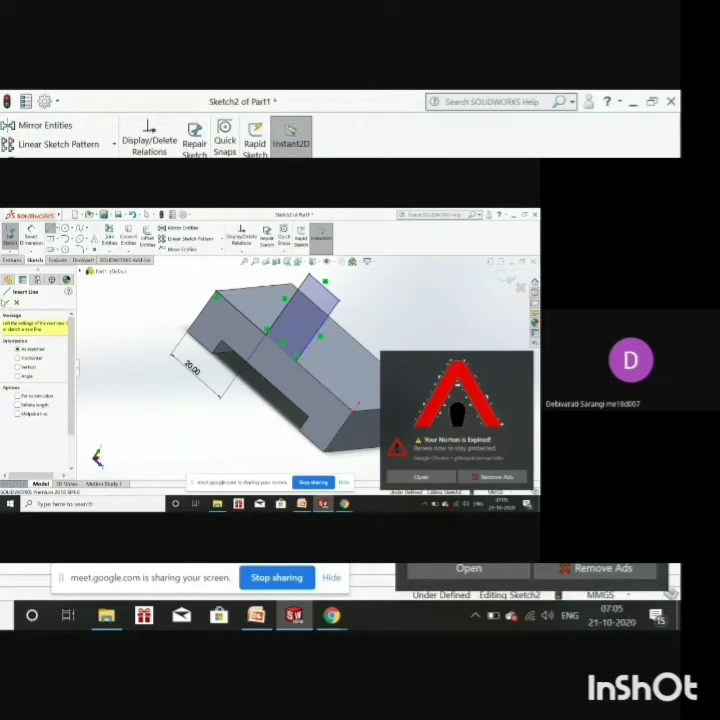
key(Escape)
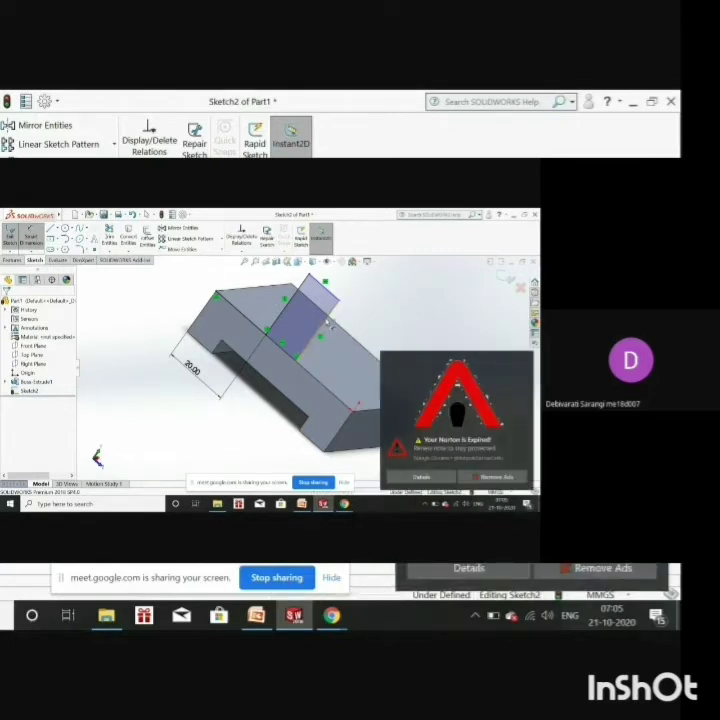
Dimension the upright profile, setting its height to 35 mm and its bottom width to 15 mm
click(330, 325)
click(345, 347)
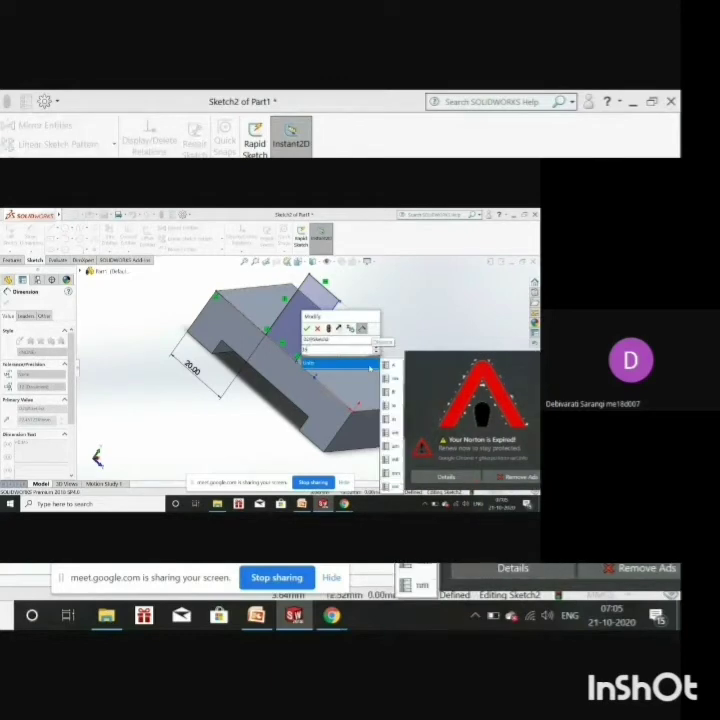
click(525, 436)
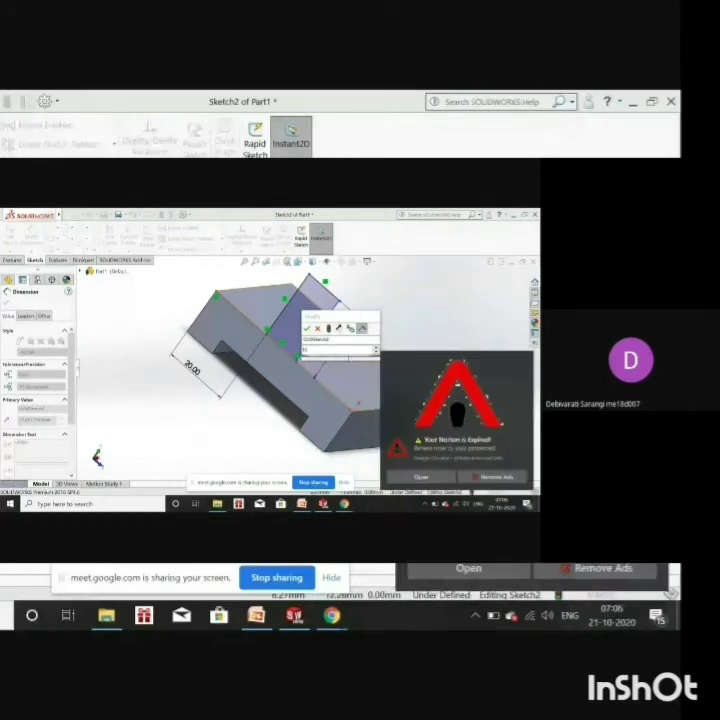
click(308, 334)
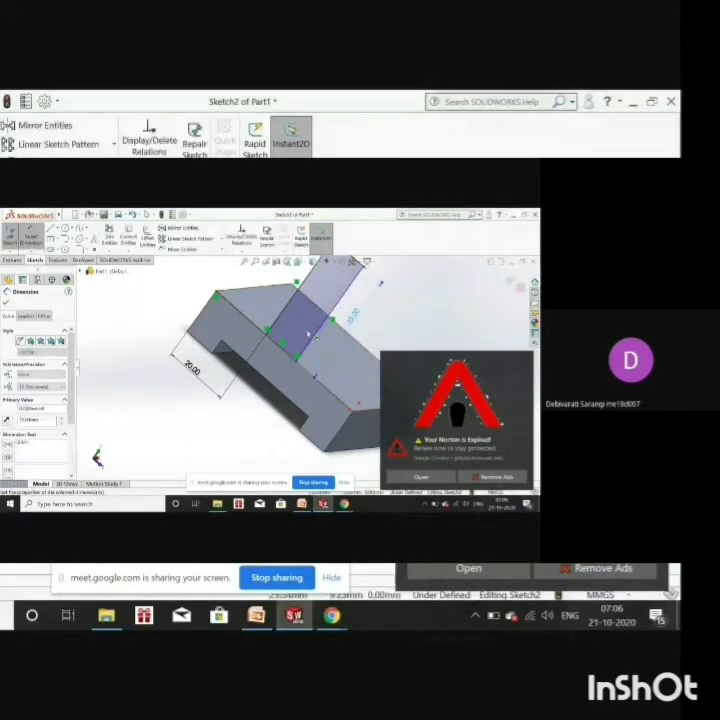
click(279, 345)
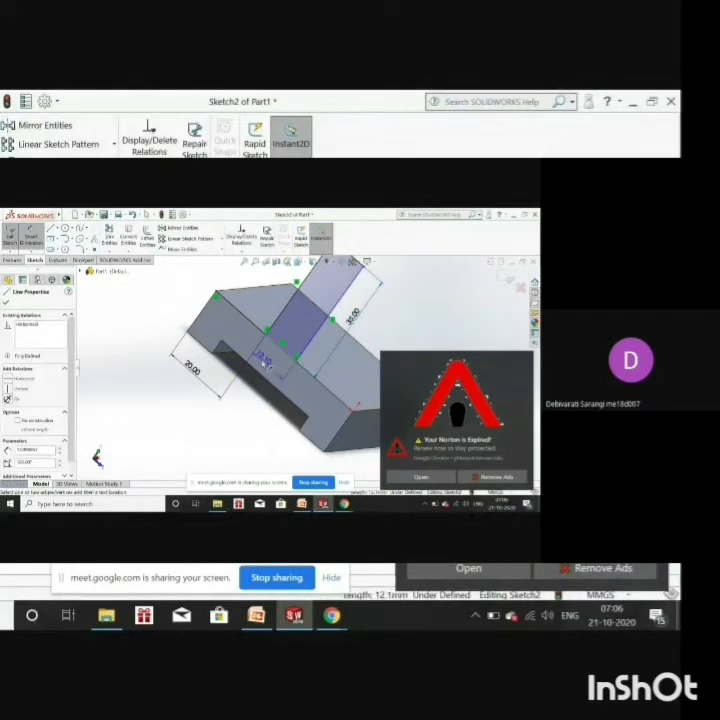
click(263, 362)
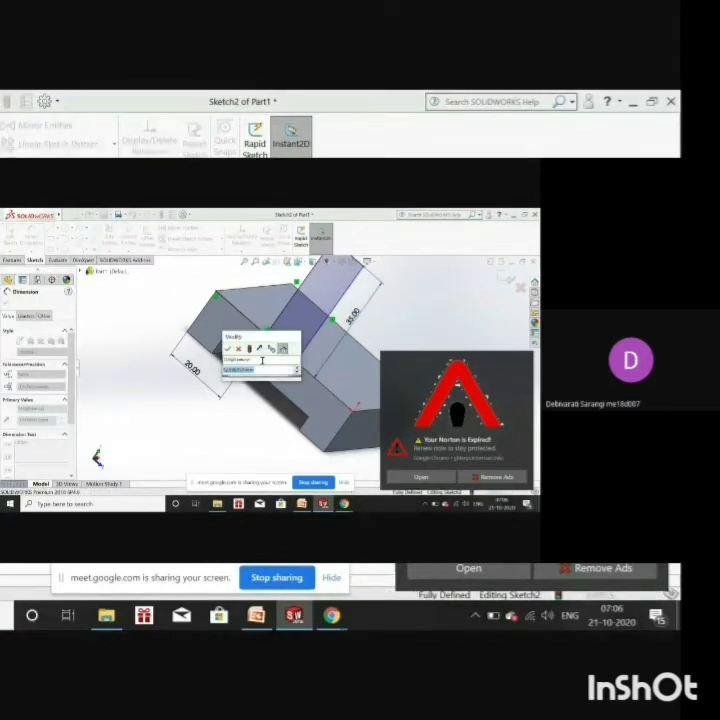
text(10)
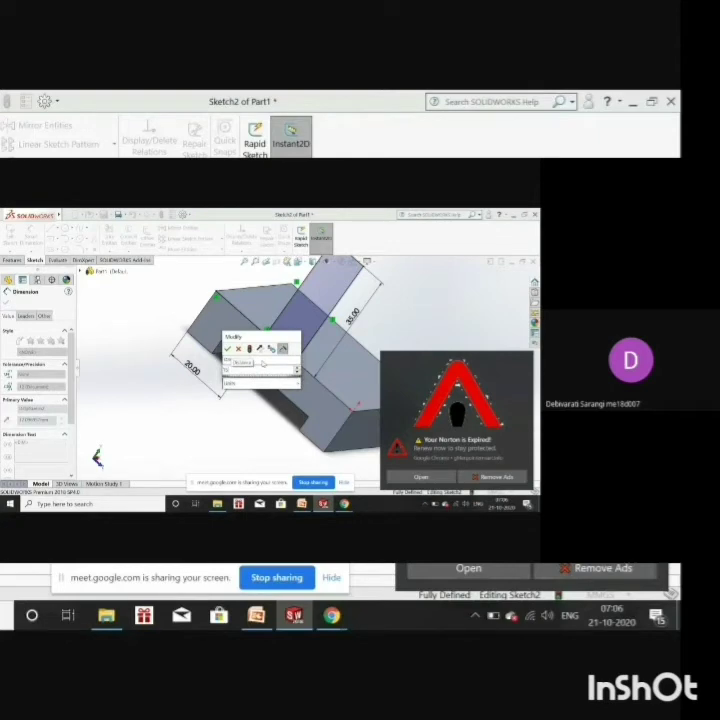
key(Return)
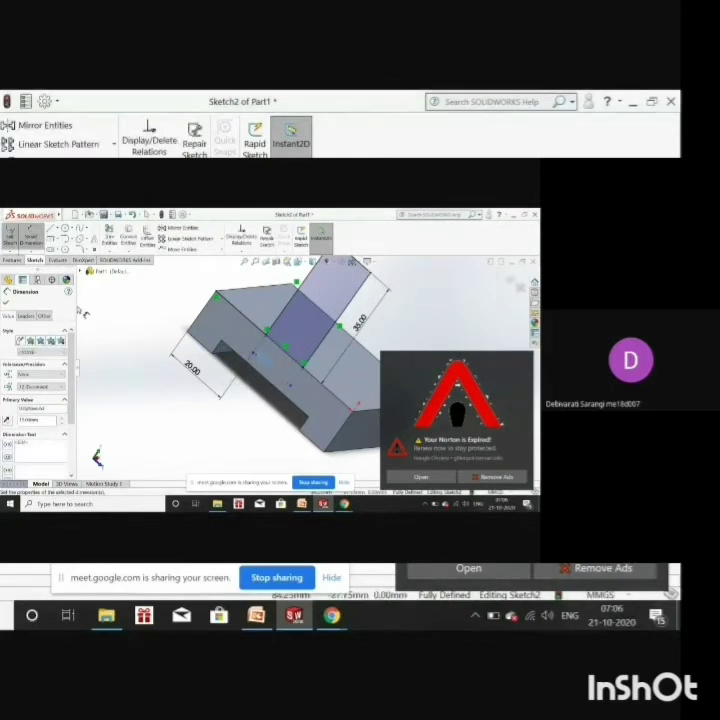
Extrude the rectangular upright region as a blind boss with a depth of 40 mm
scroll(220, 328, up, 3)
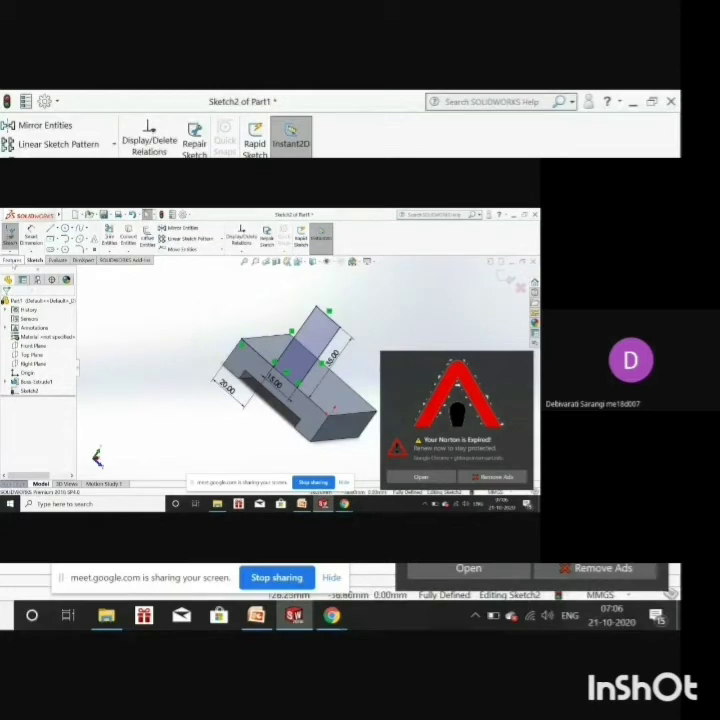
click(13, 260)
click(16, 243)
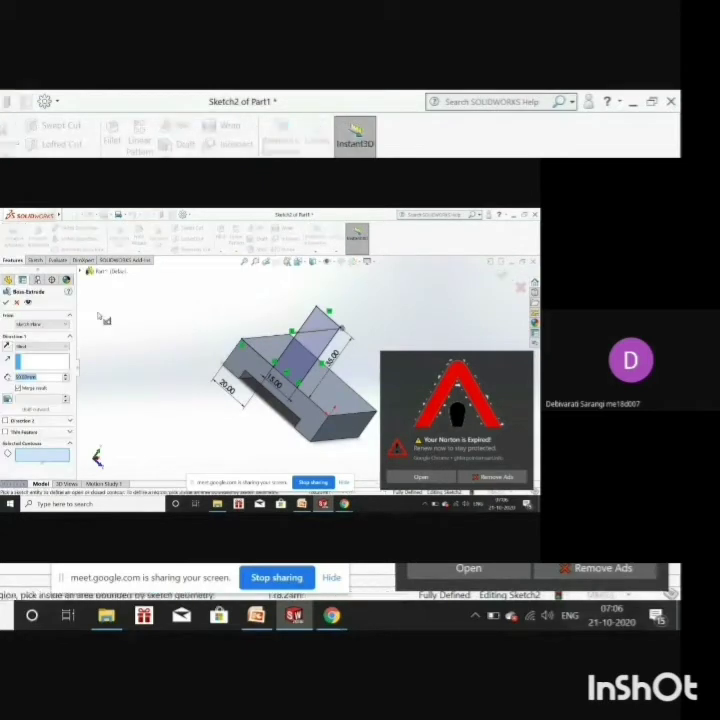
click(310, 340)
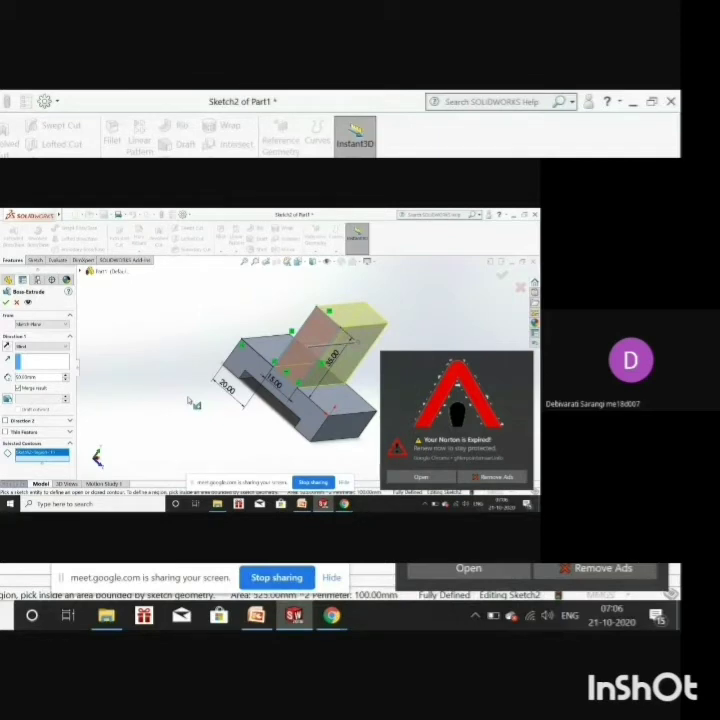
click(50, 375)
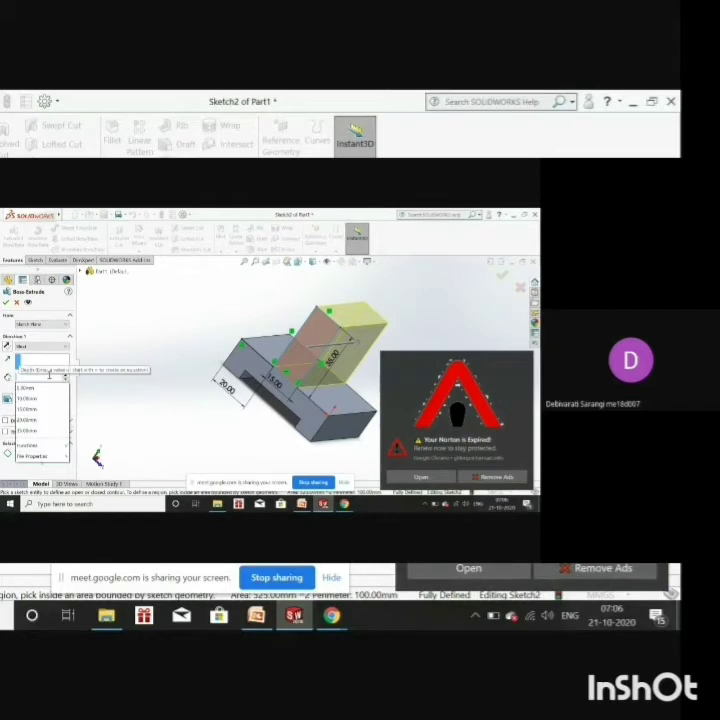
text(40)
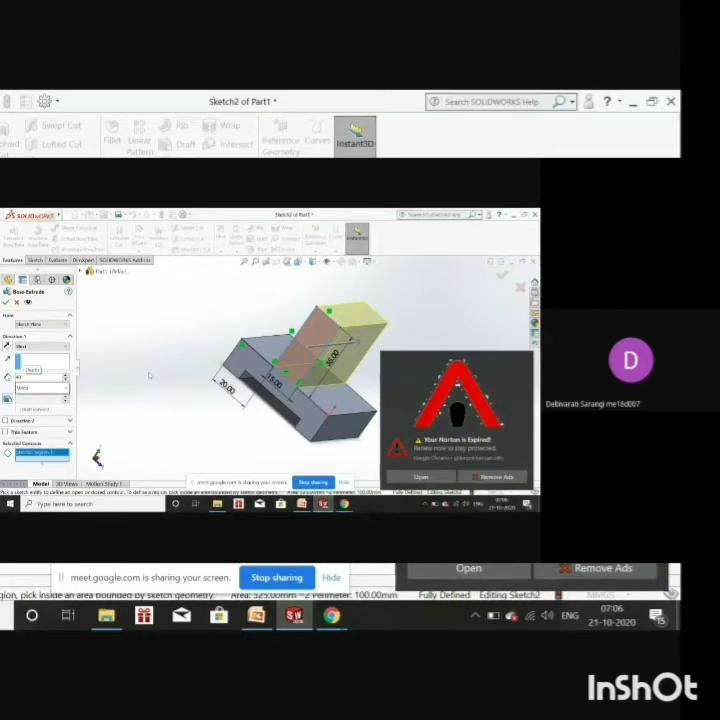
click(149, 374)
click(6, 303)
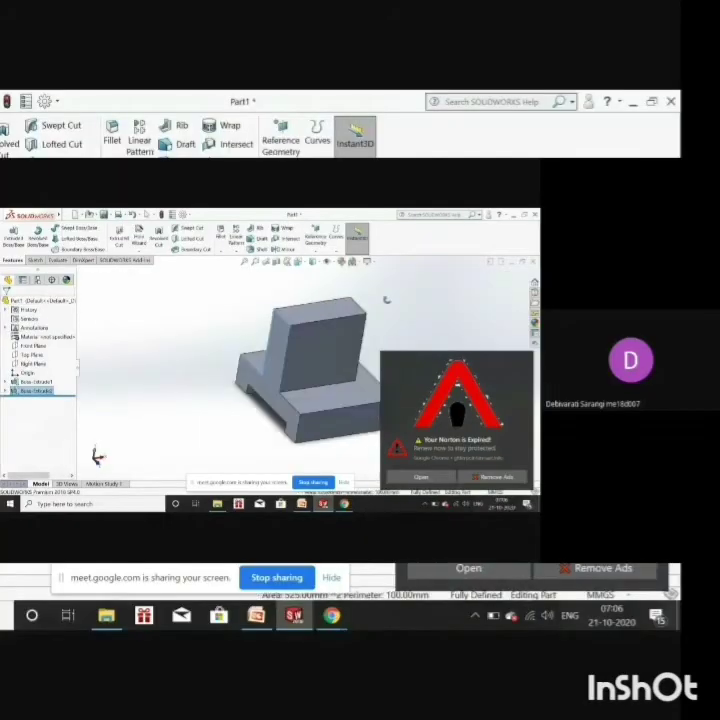
Fillet the short top edge at the end of the upright with a 15 mm radius
middle_drag(386, 299, 310, 300)
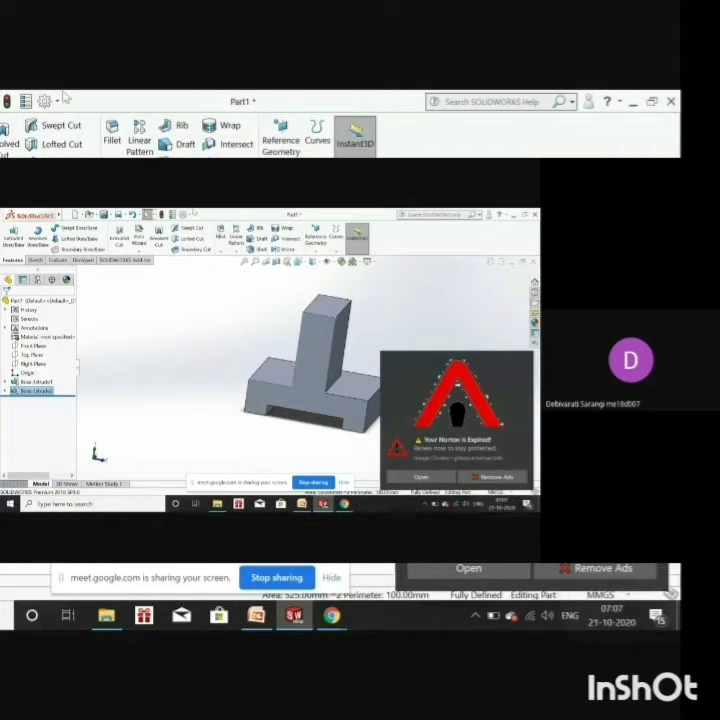
click(113, 141)
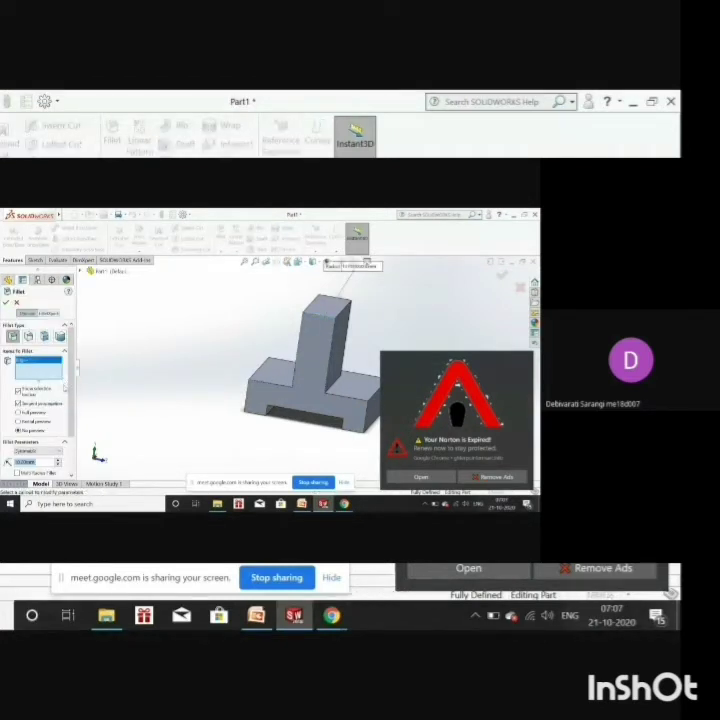
scroll(65, 388, down, 2)
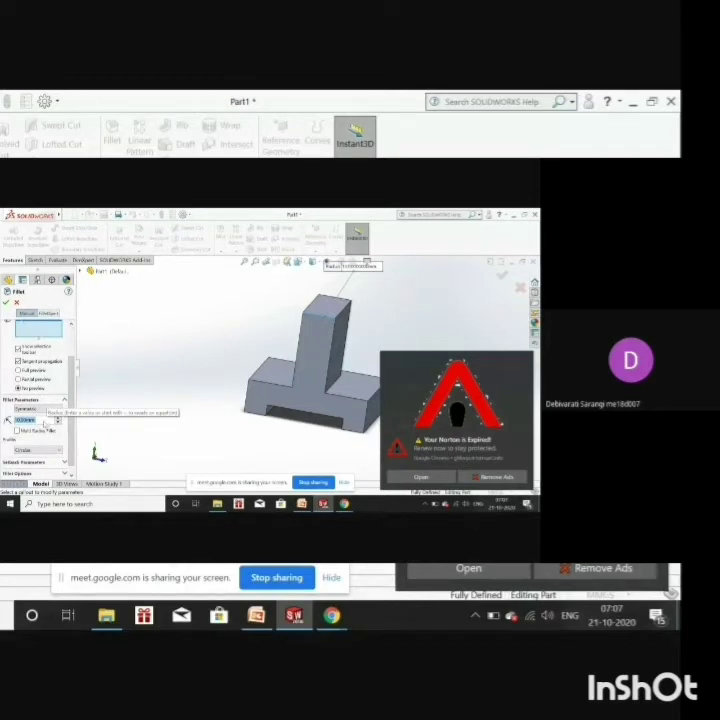
text(15)
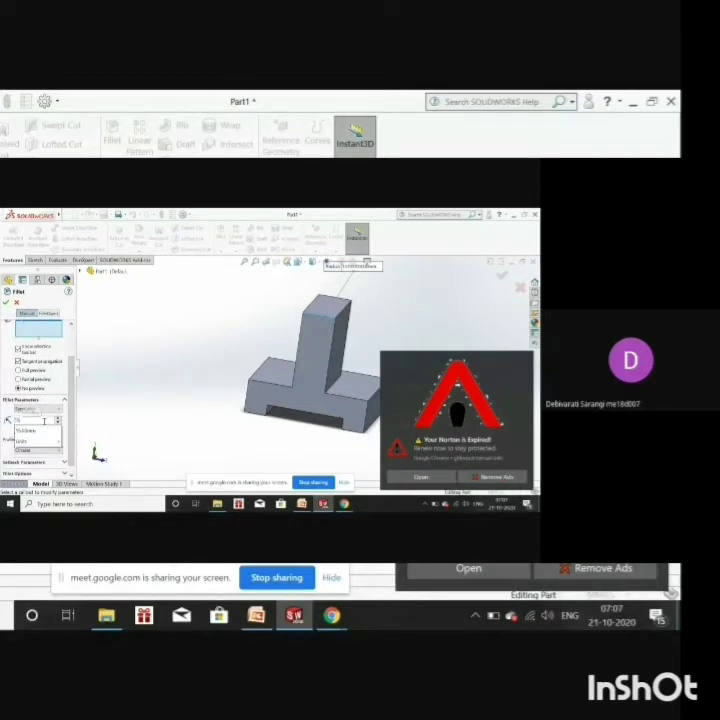
click(39, 430)
click(6, 302)
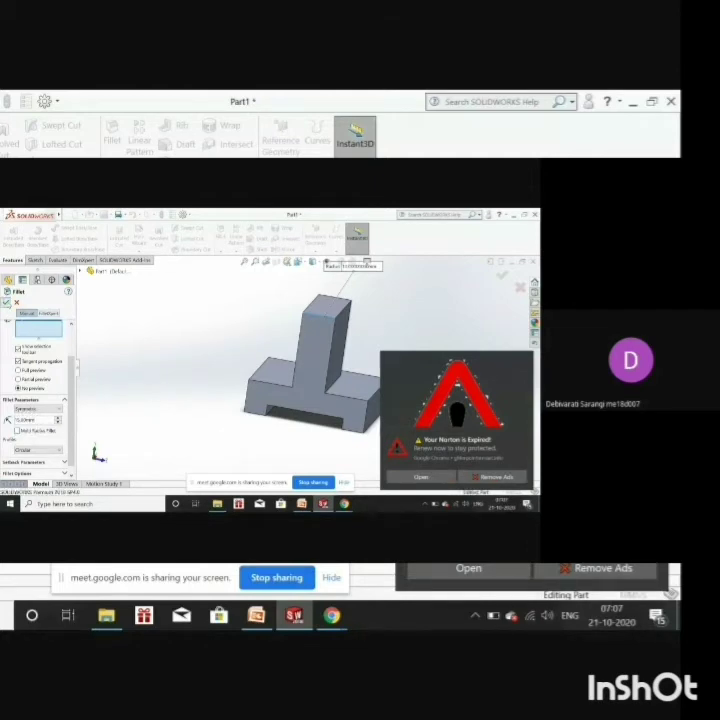
Sketch a circle about 17 mm in diameter on the large flat side face of the upright, near its rounded corner
middle_drag(368, 300, 394, 298)
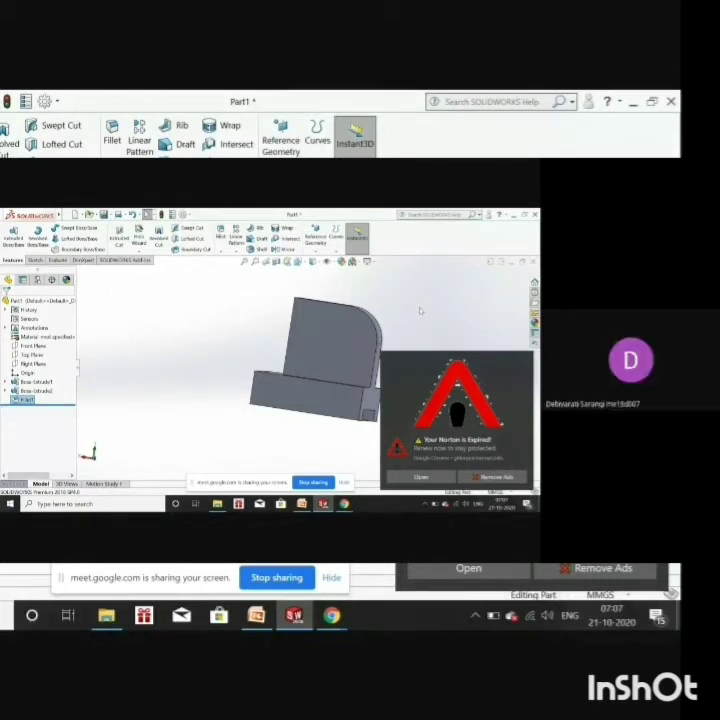
click(350, 345)
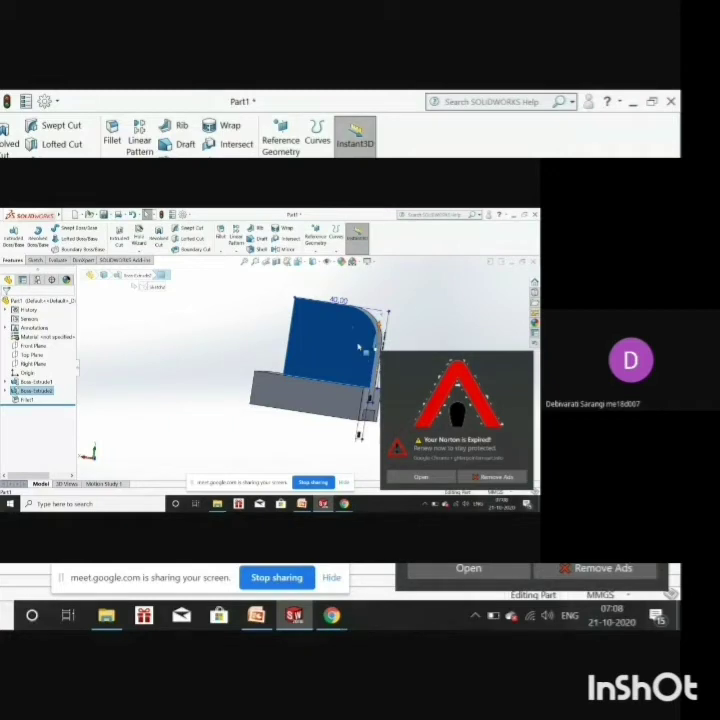
right_click(358, 347)
click(377, 315)
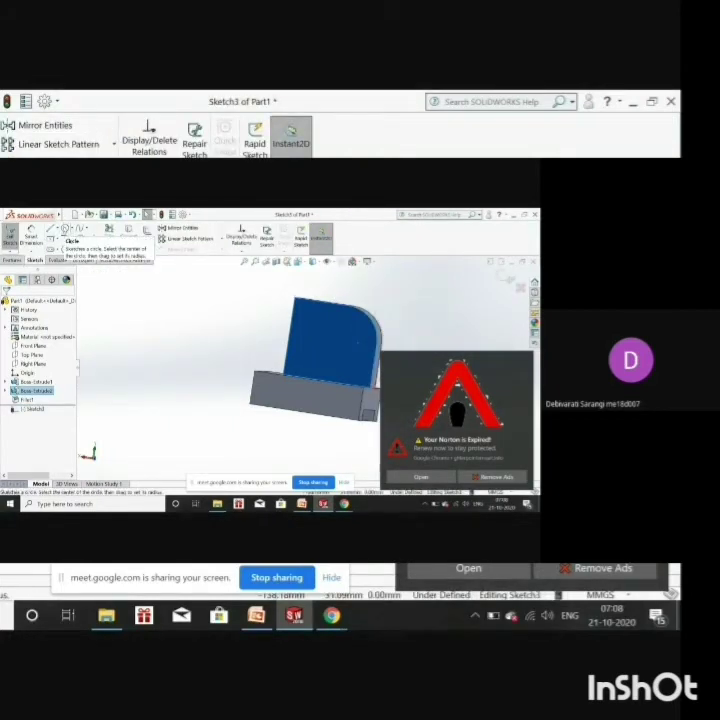
click(64, 231)
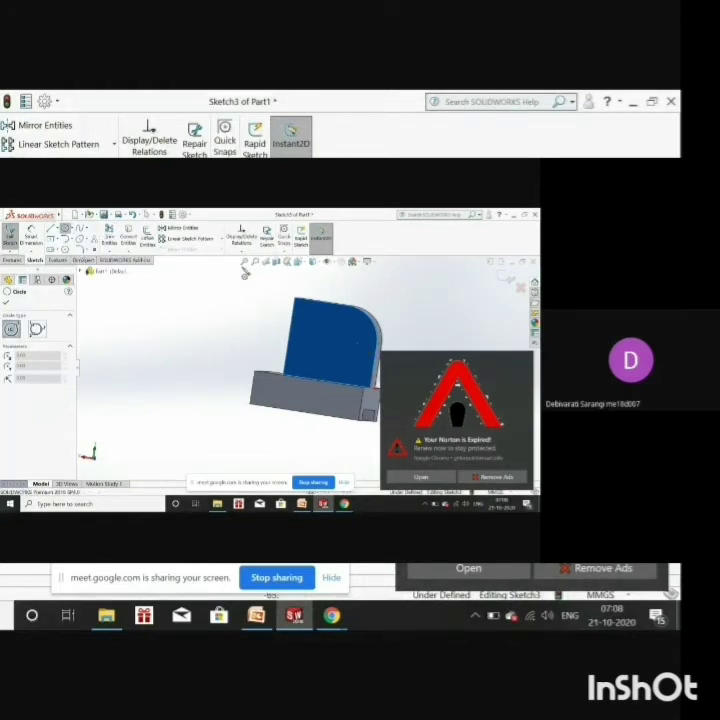
click(66, 230)
middle_drag(214, 312, 232, 322)
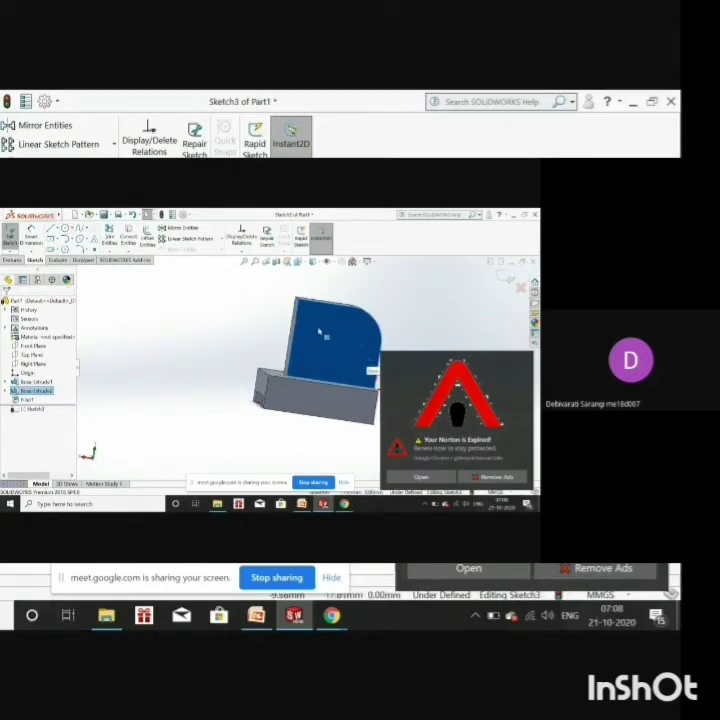
click(64, 229)
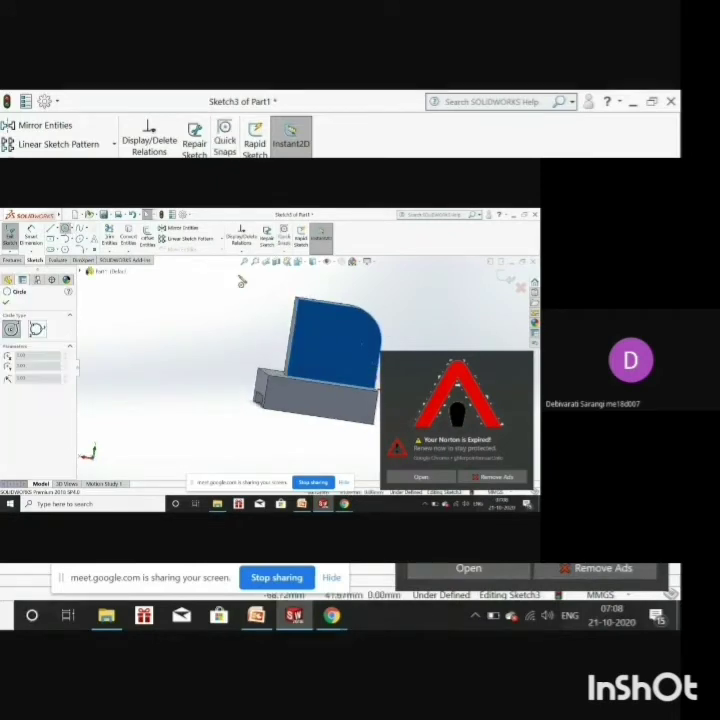
click(362, 346)
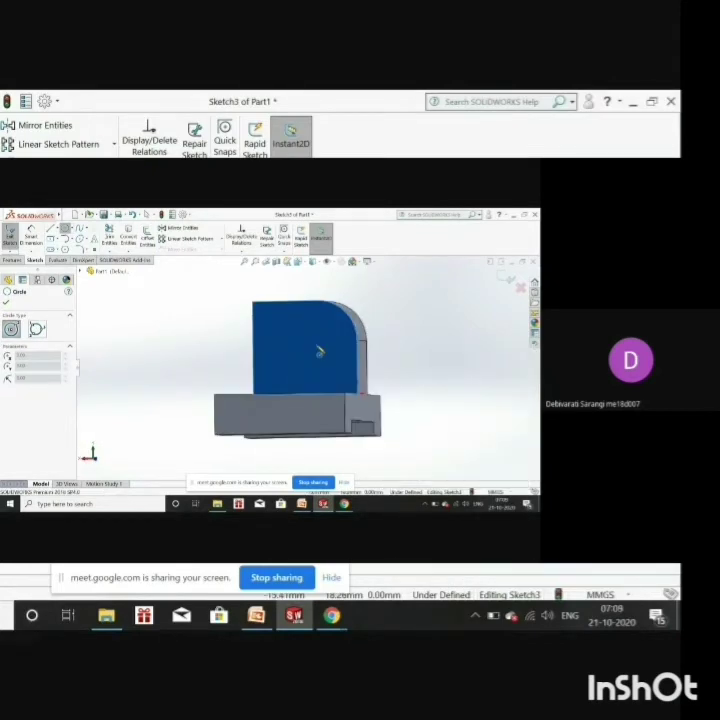
click(318, 349)
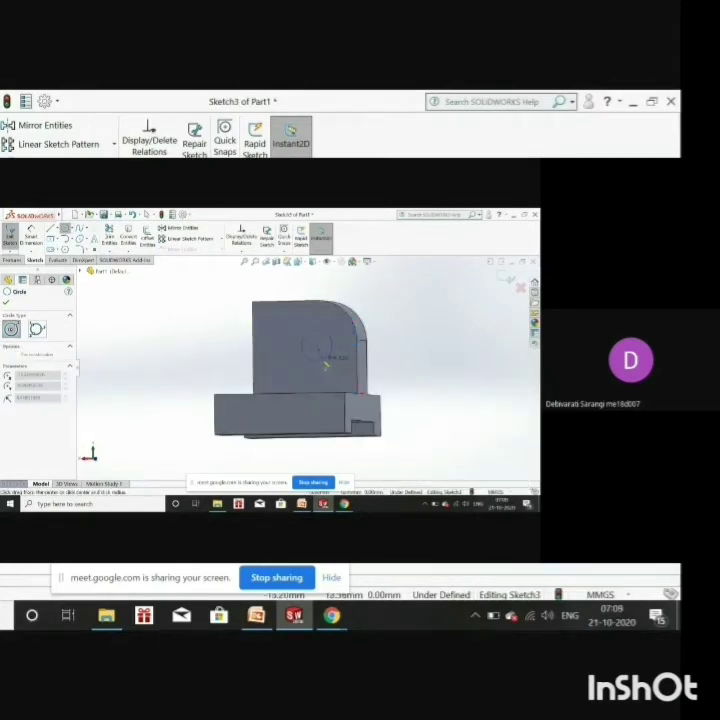
click(328, 370)
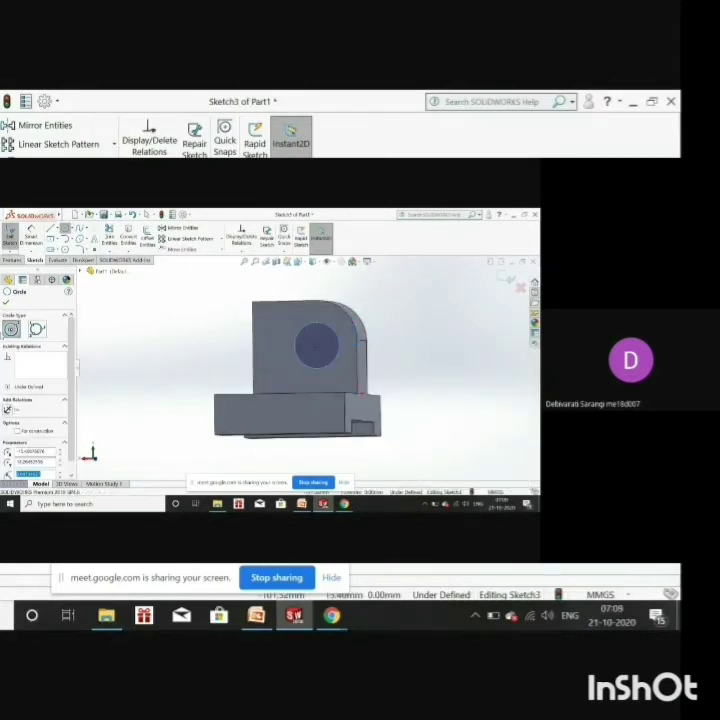
click(7, 305)
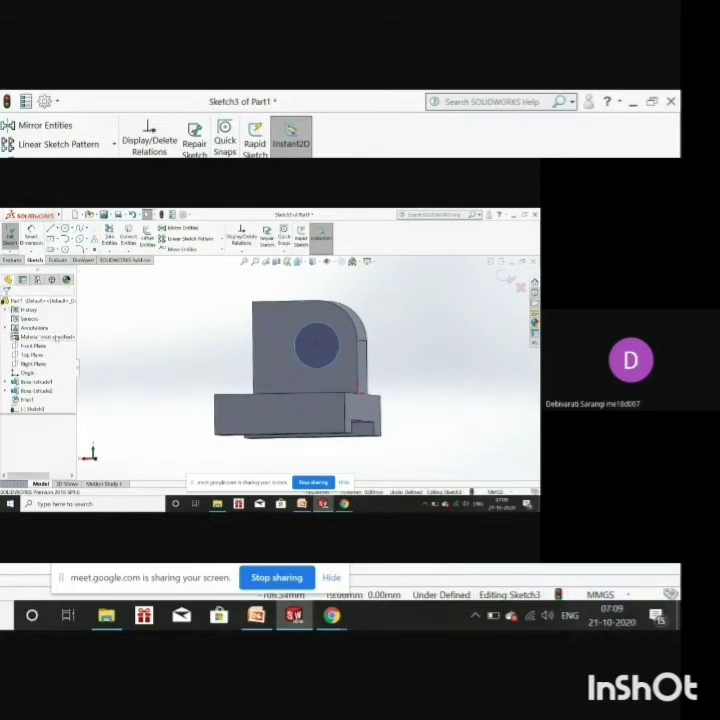
Dimension the circle on the upright's side face with a diameter of 20 mm
click(31, 236)
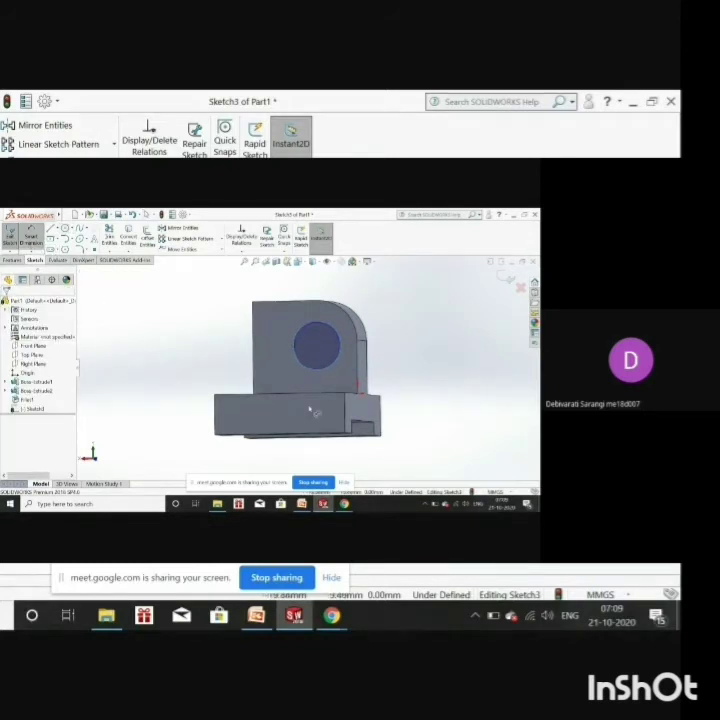
click(333, 373)
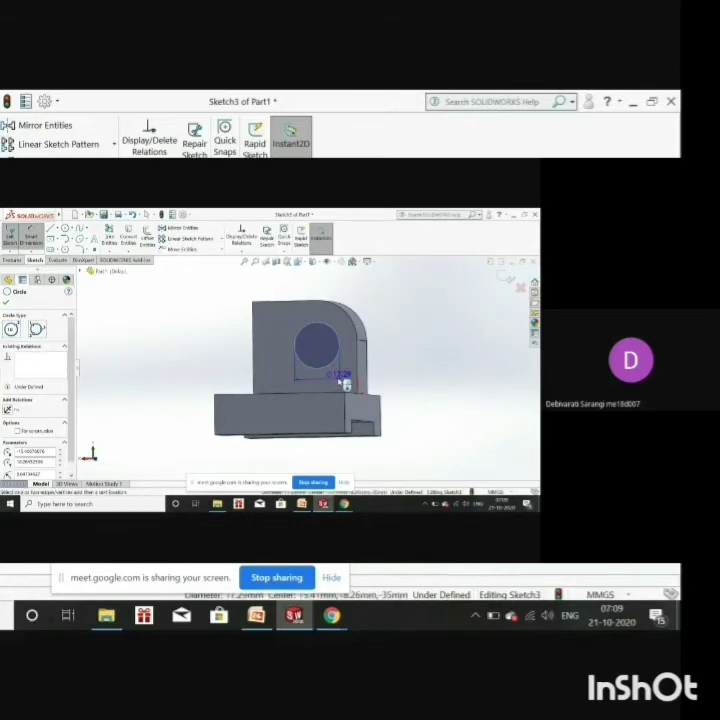
click(343, 385)
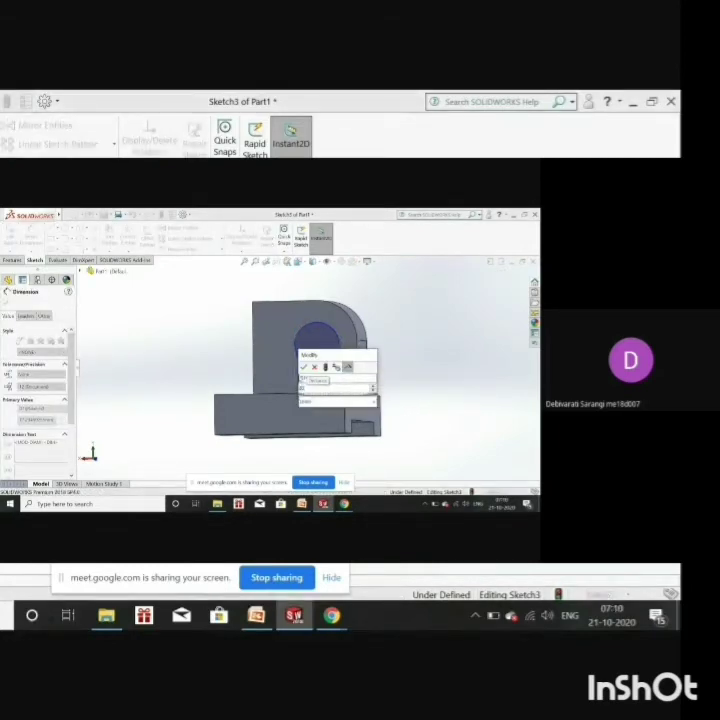
click(304, 367)
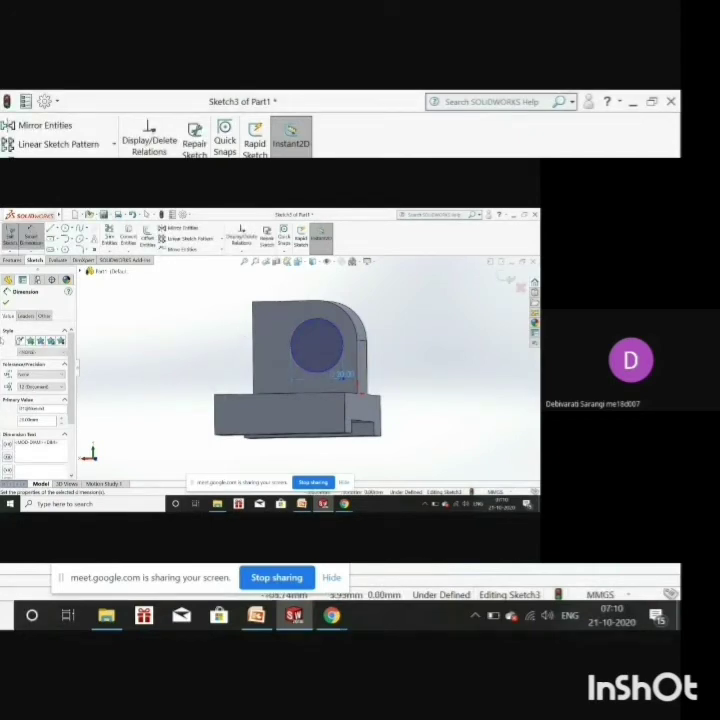
click(6, 302)
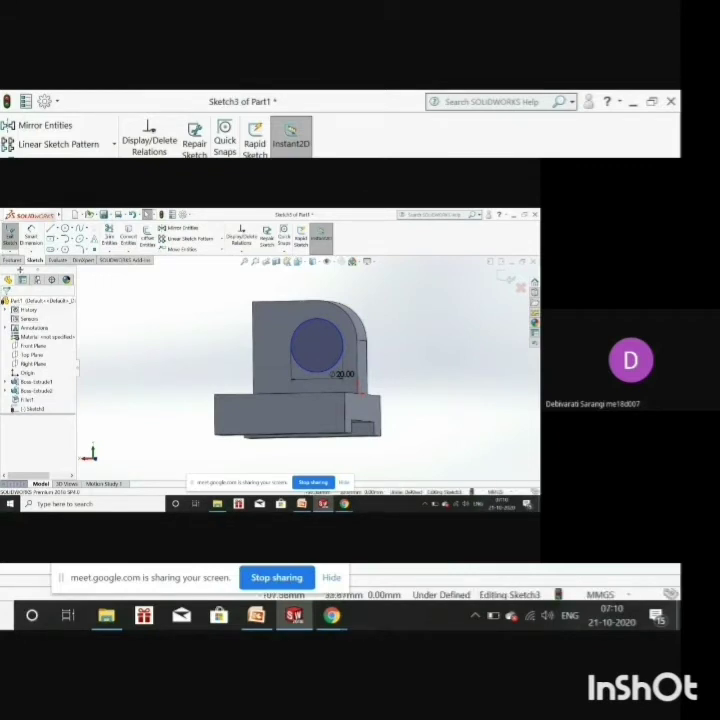
click(12, 260)
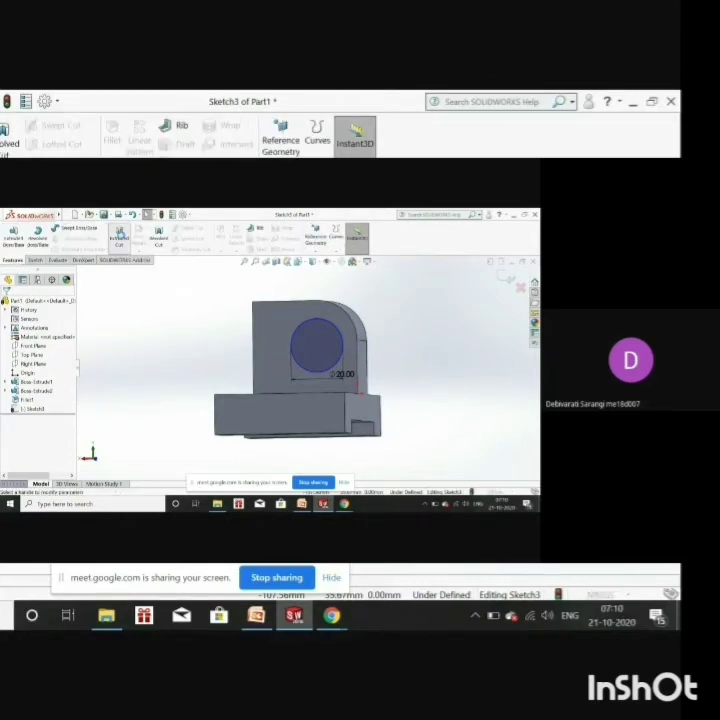
click(119, 236)
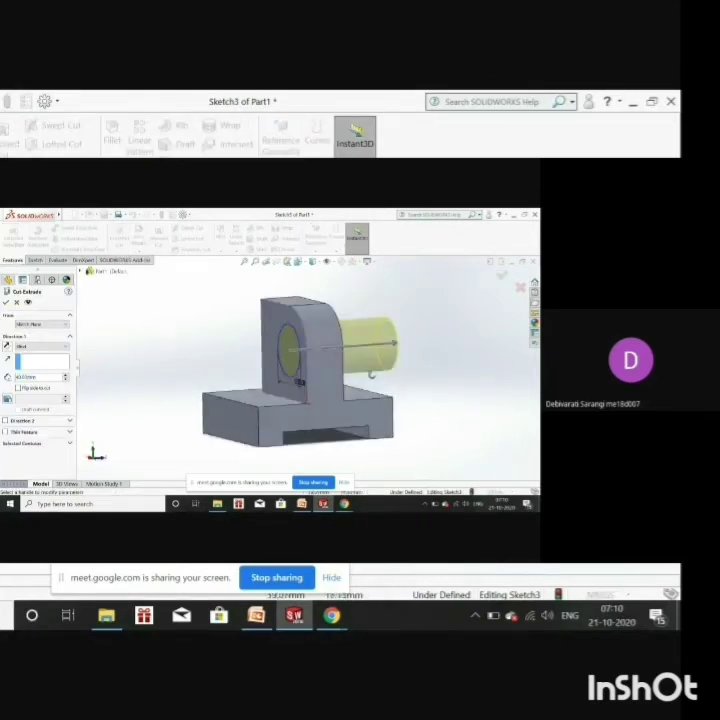
middle_drag(368, 431, 338, 447)
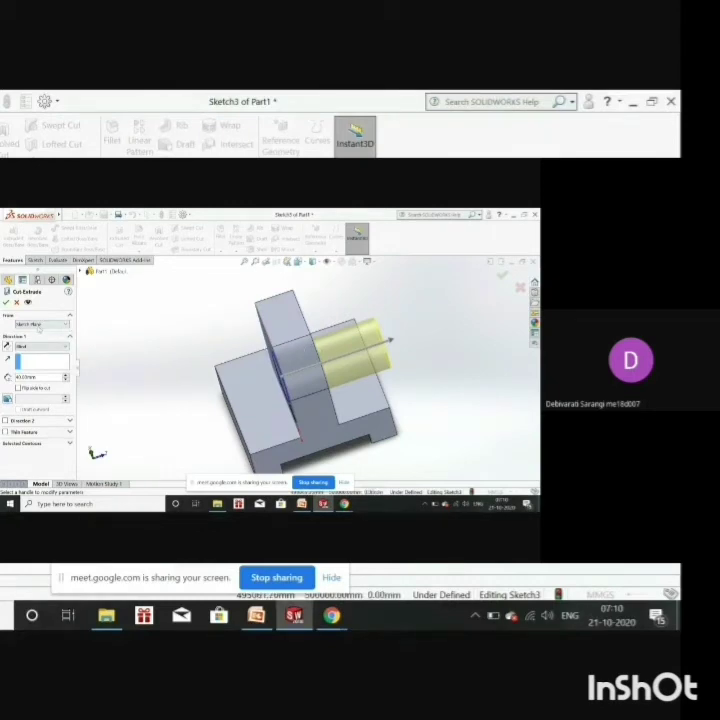
click(40, 325)
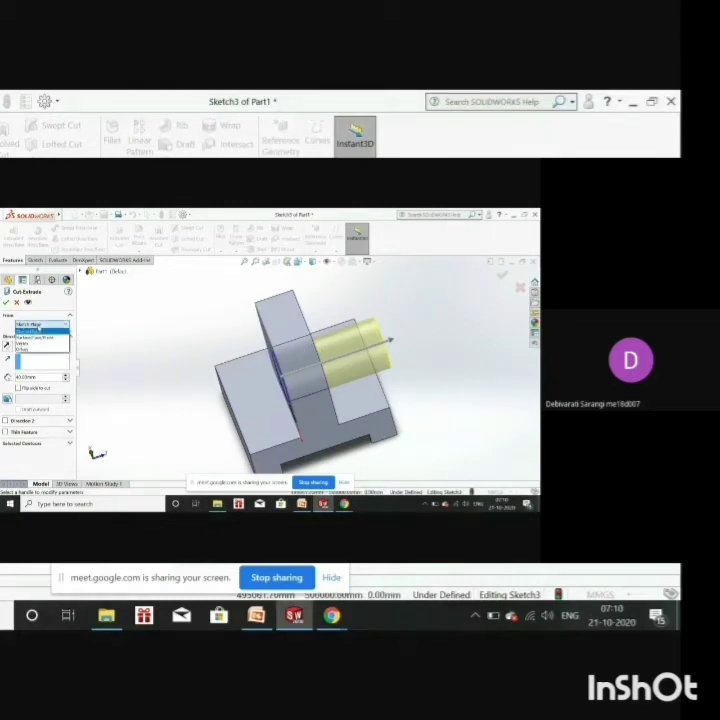
click(96, 328)
click(36, 348)
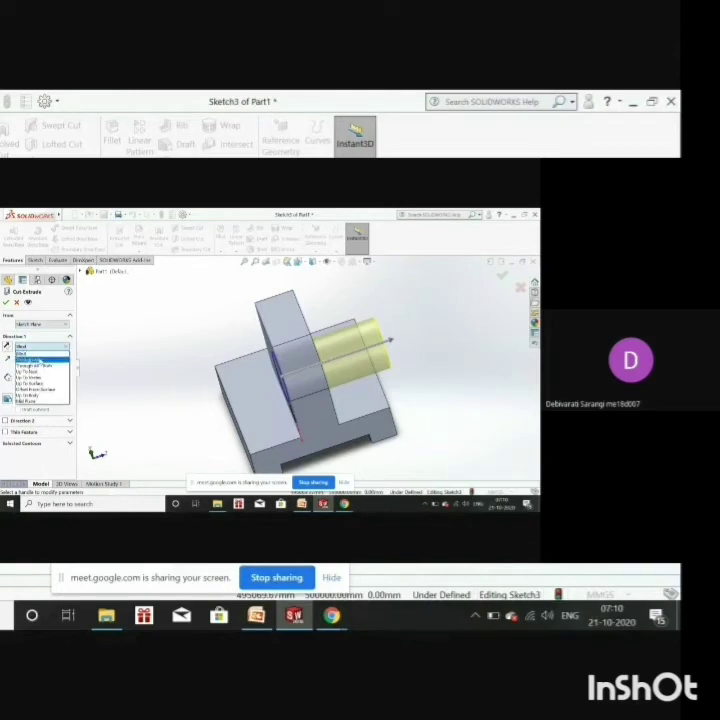
click(30, 359)
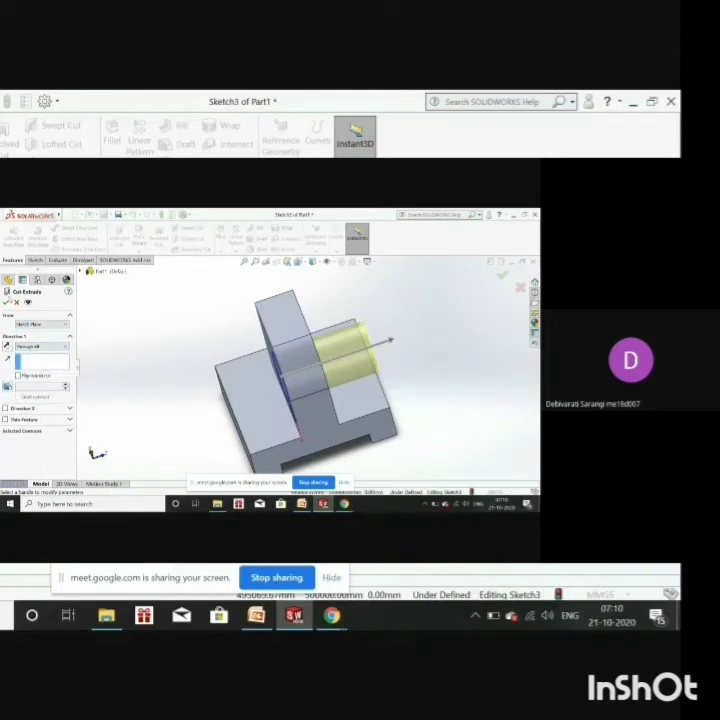
click(45, 346)
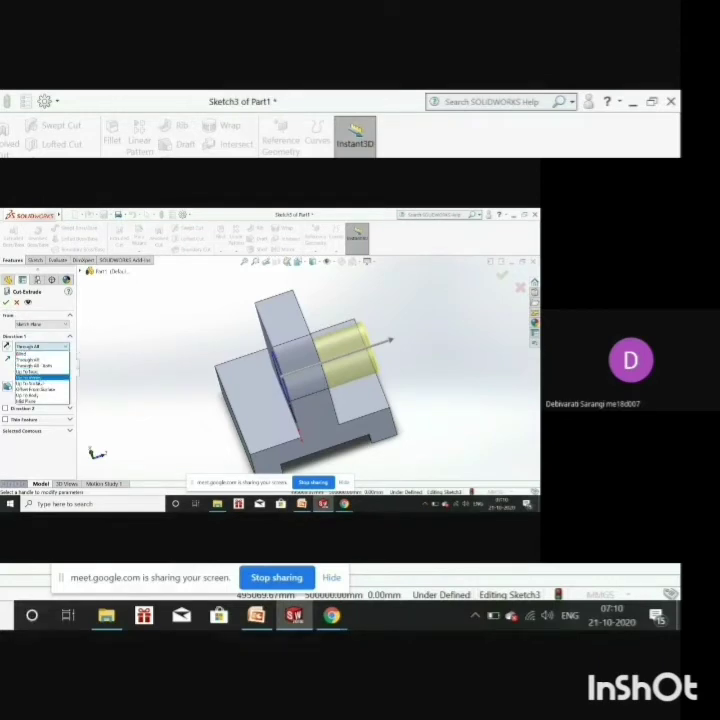
click(30, 377)
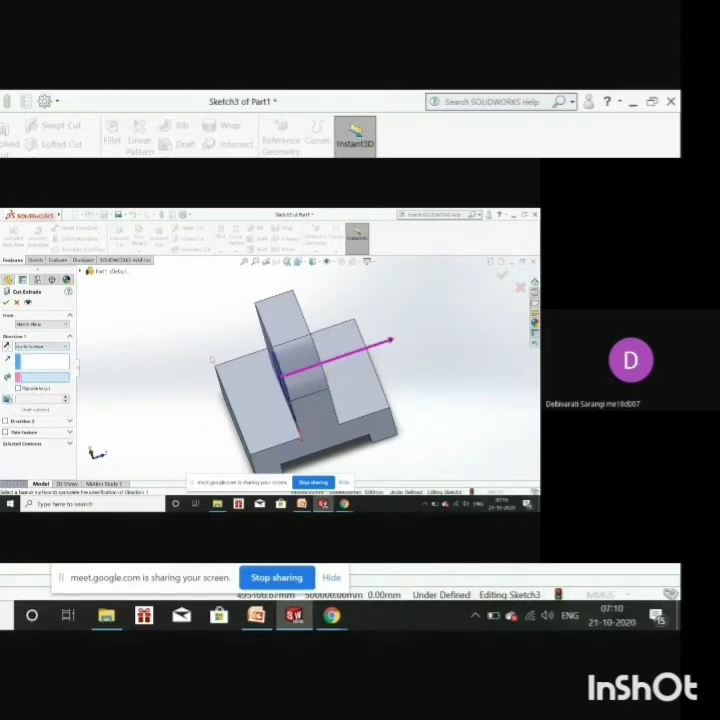
mouse_move(212, 359)
middle_down()
mouse_move(193, 362)
mouse_move(221, 355)
middle_up()
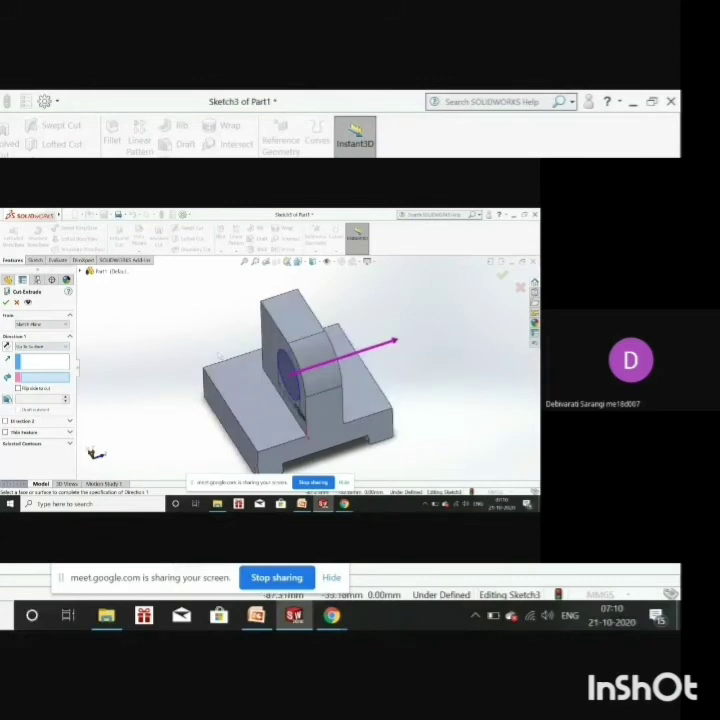
click(16, 302)
Cut the 20 mm circle through the upright as an Extruded Cut with the Through All end condition
mouse_move(170, 350)
middle_down()
mouse_move(153, 349)
mouse_move(202, 325)
mouse_move(190, 330)
middle_up()
click(119, 235)
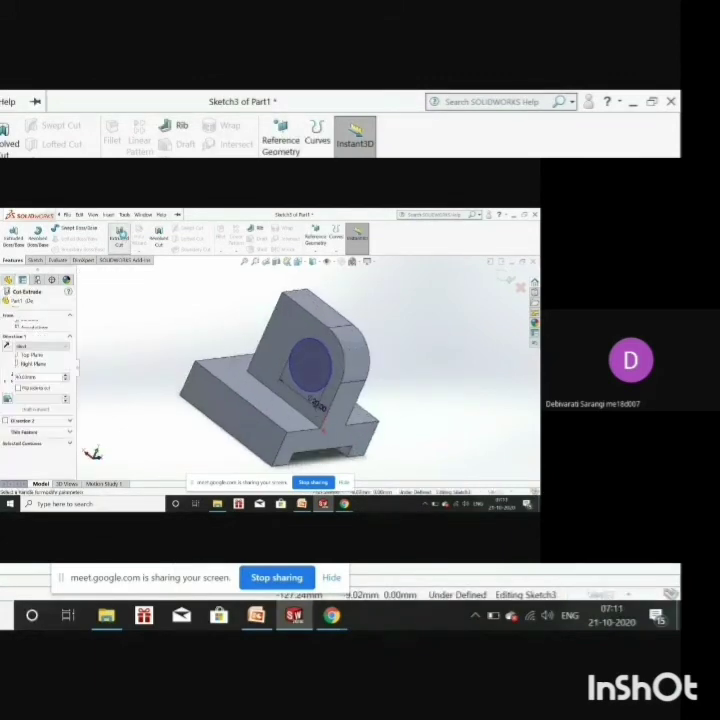
click(38, 347)
click(37, 359)
click(38, 347)
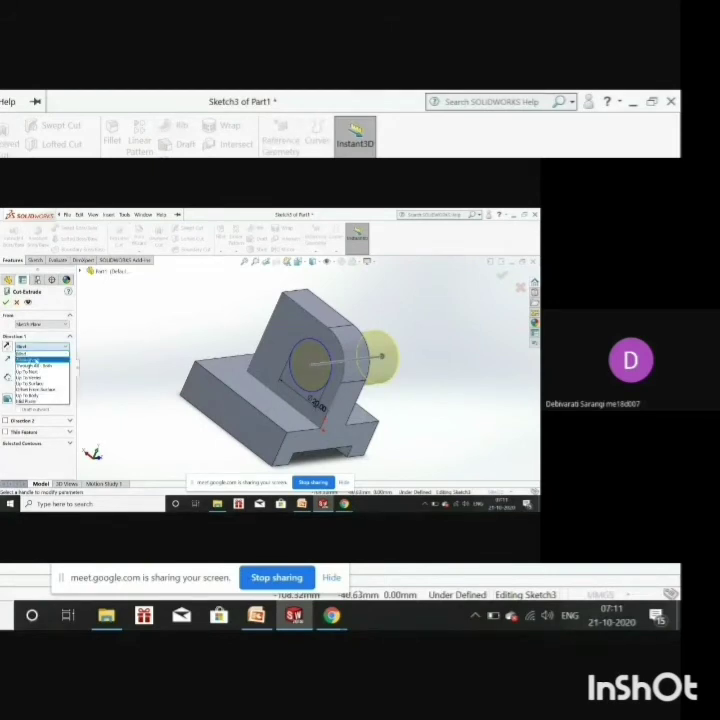
click(25, 358)
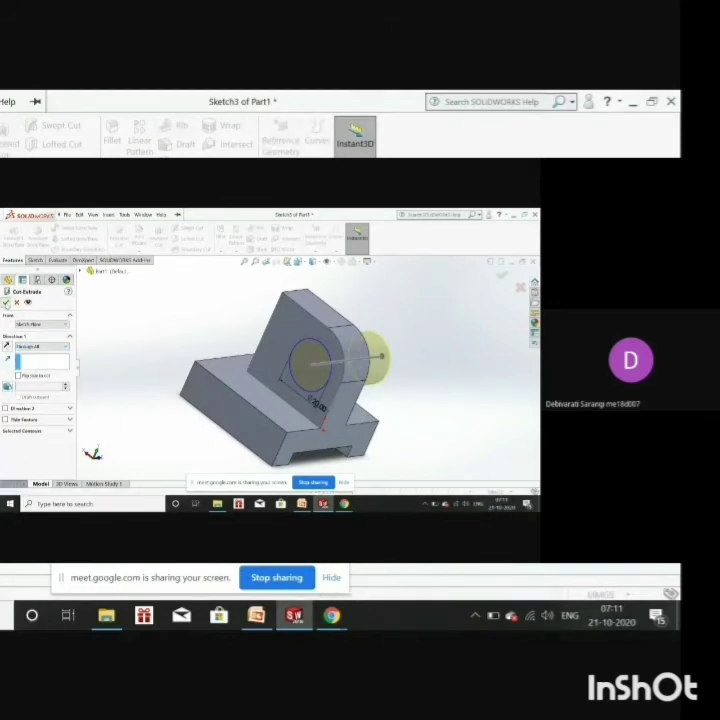
click(6, 304)
middle_drag(372, 378, 414, 387)
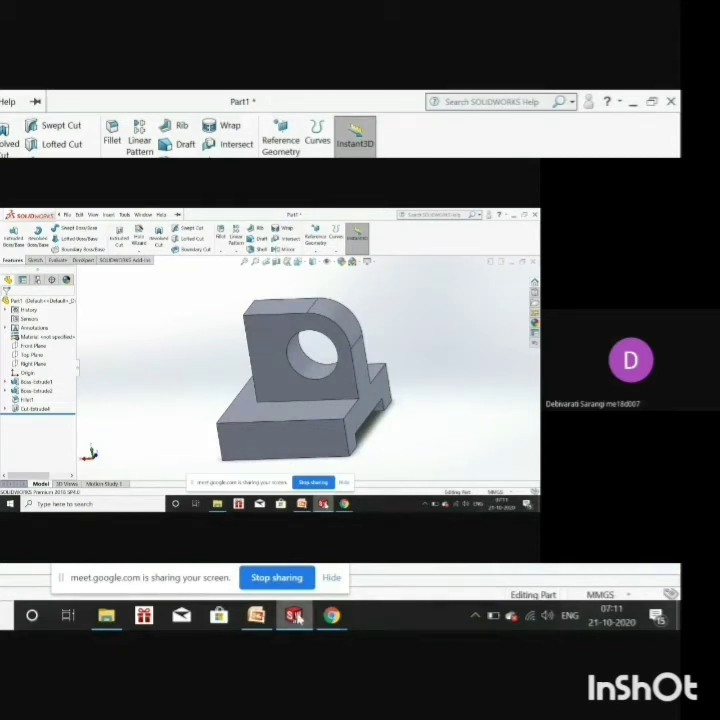
mouse_move(331, 620)
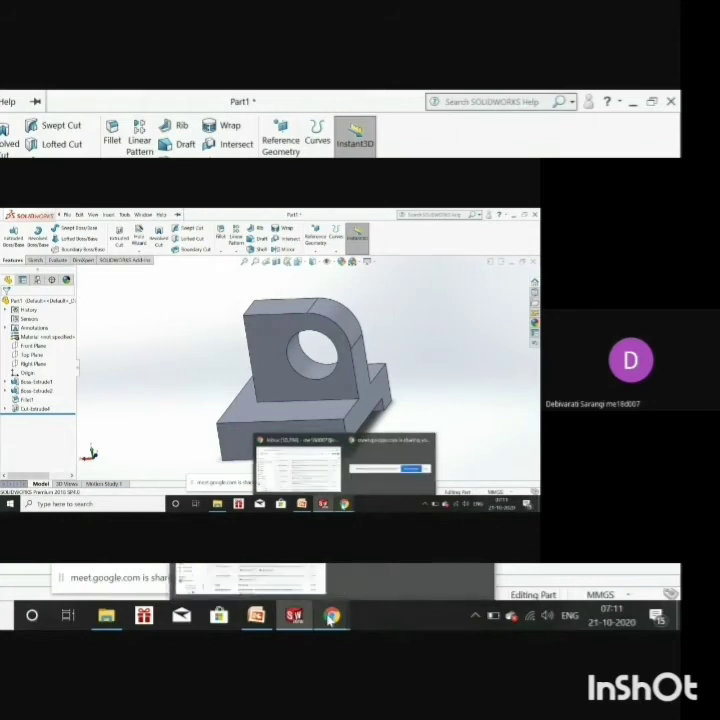
click(308, 471)
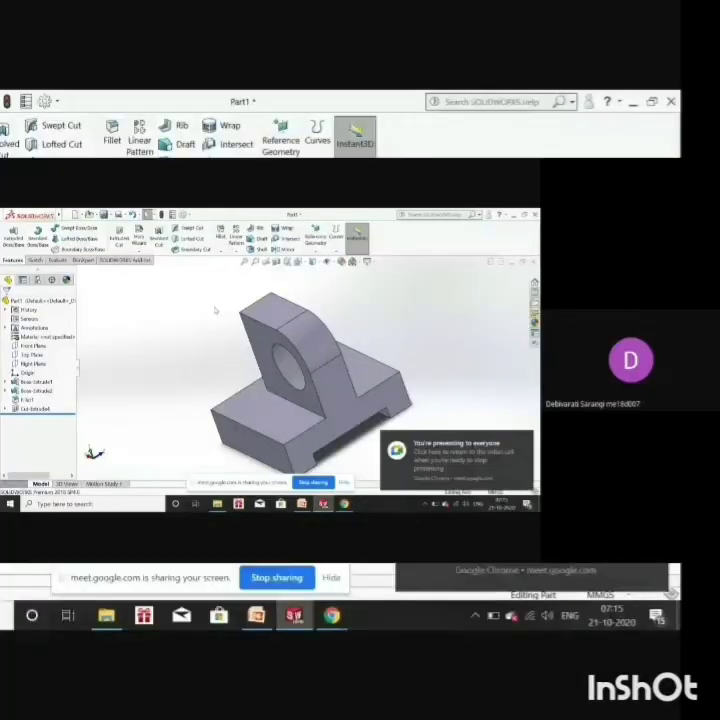
Edit the whole part's appearance and apply a yellow color from the standard swatches
click(341, 261)
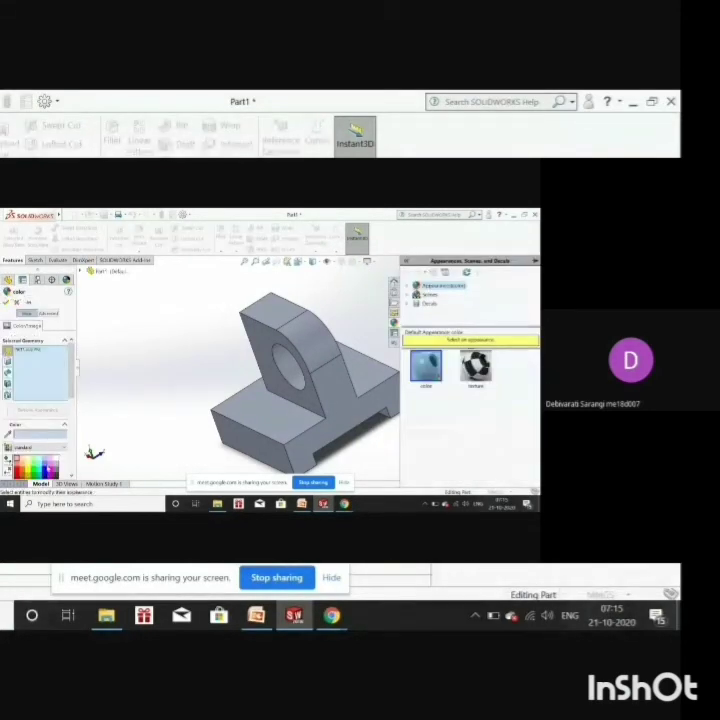
click(44, 472)
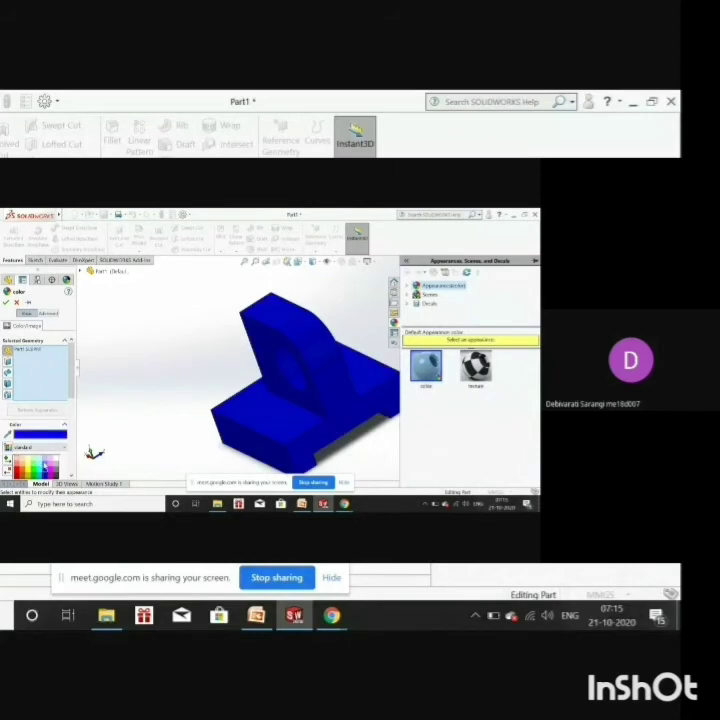
click(44, 462)
click(38, 462)
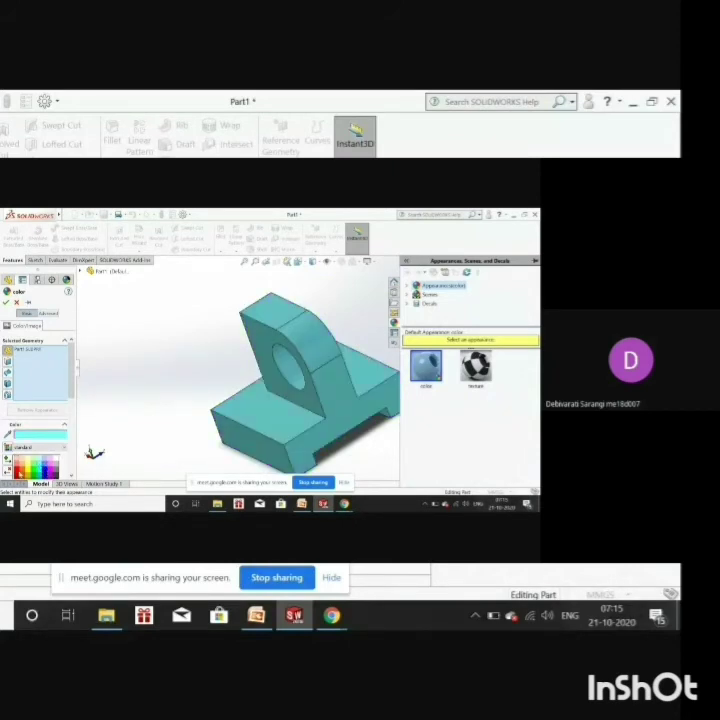
click(28, 470)
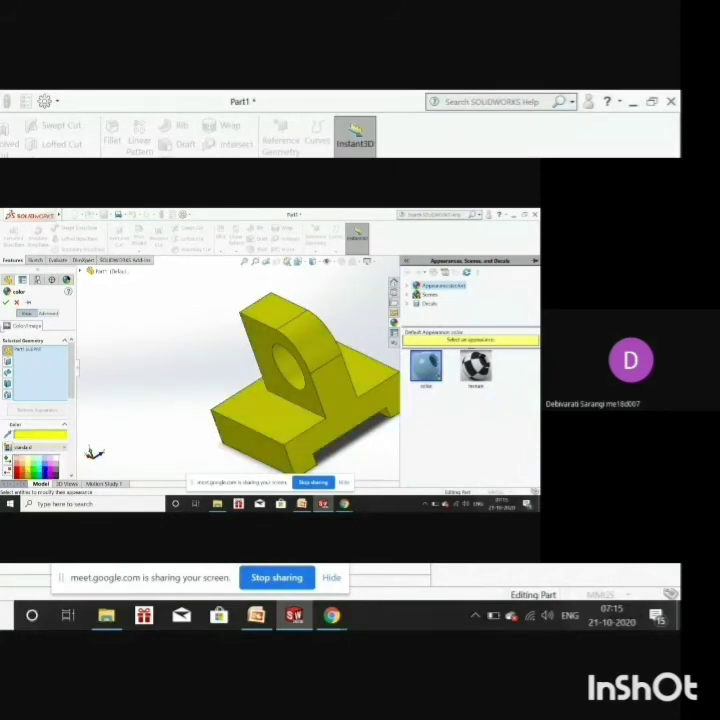
click(8, 303)
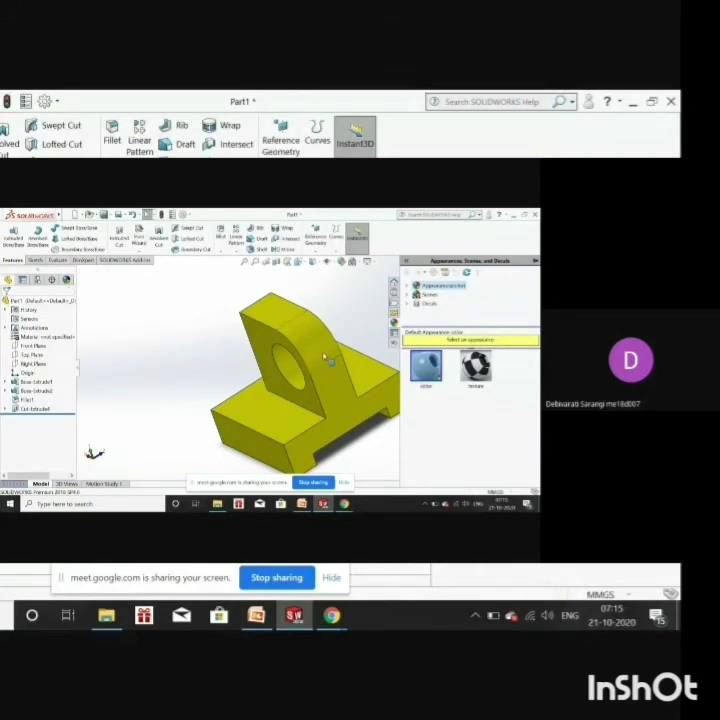
Start saving the bracket part under a new name and review the available file formats
click(342, 296)
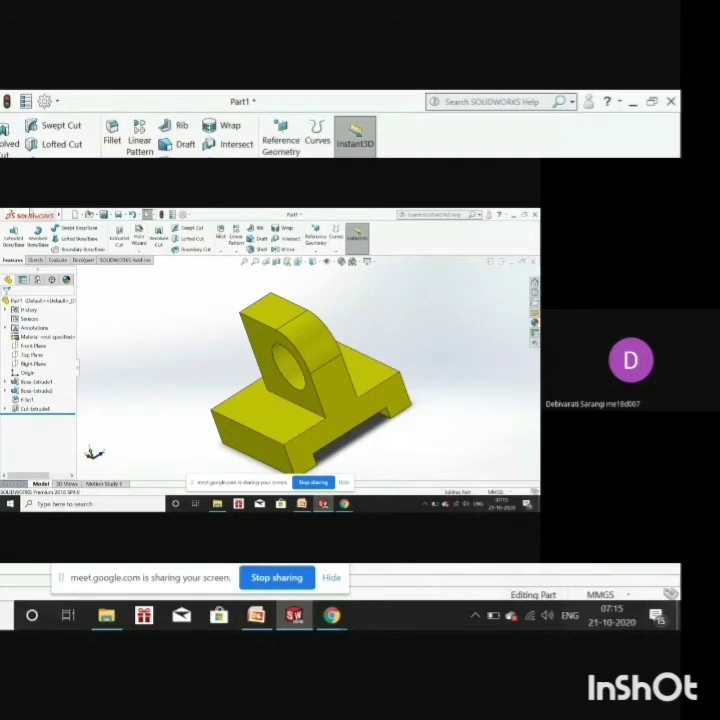
click(67, 215)
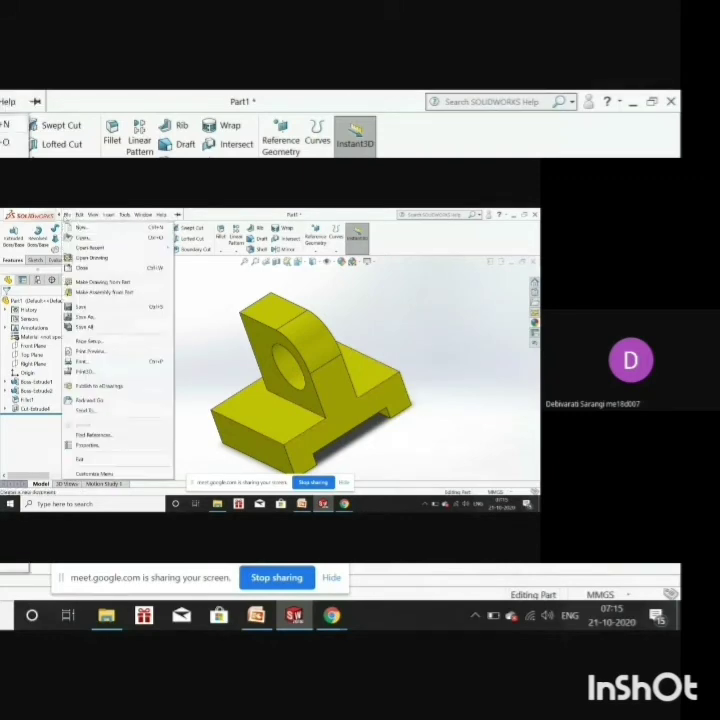
click(90, 317)
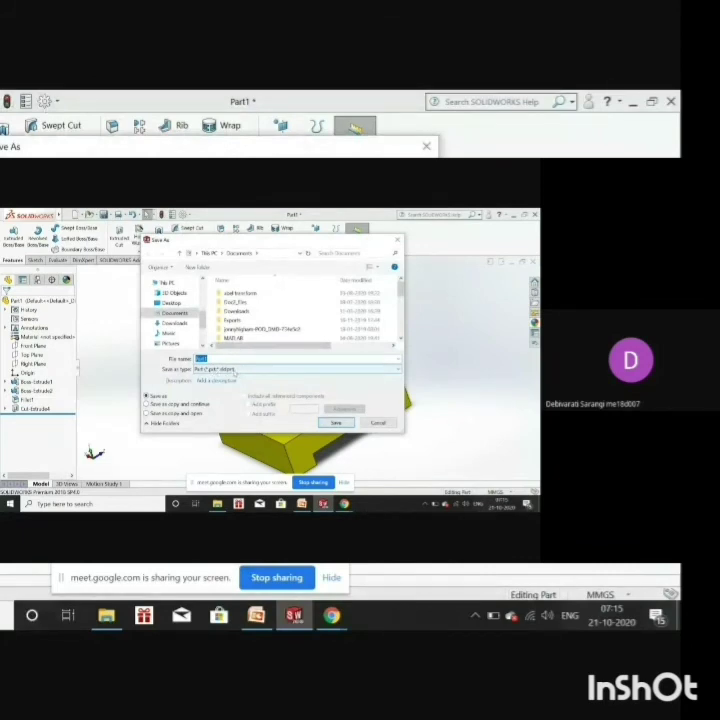
click(234, 370)
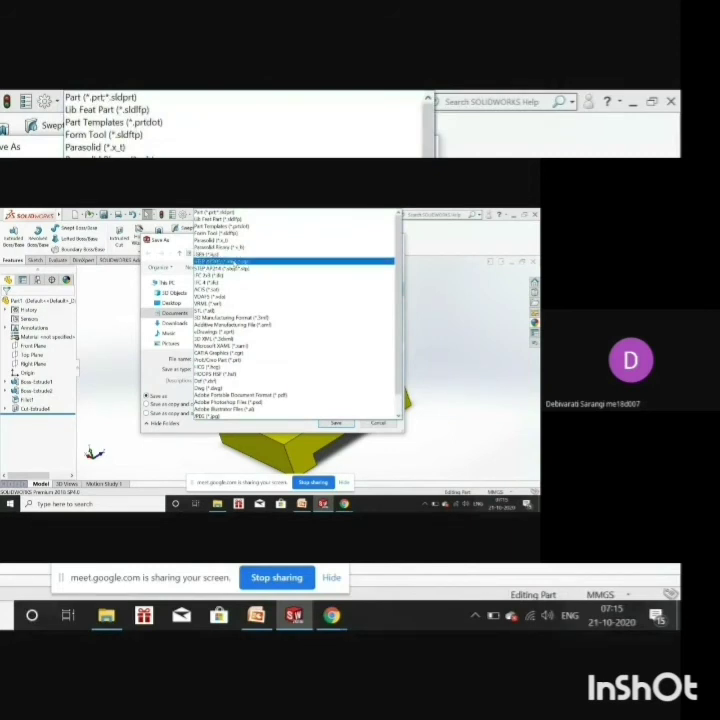
scroll(240, 390, down, 1)
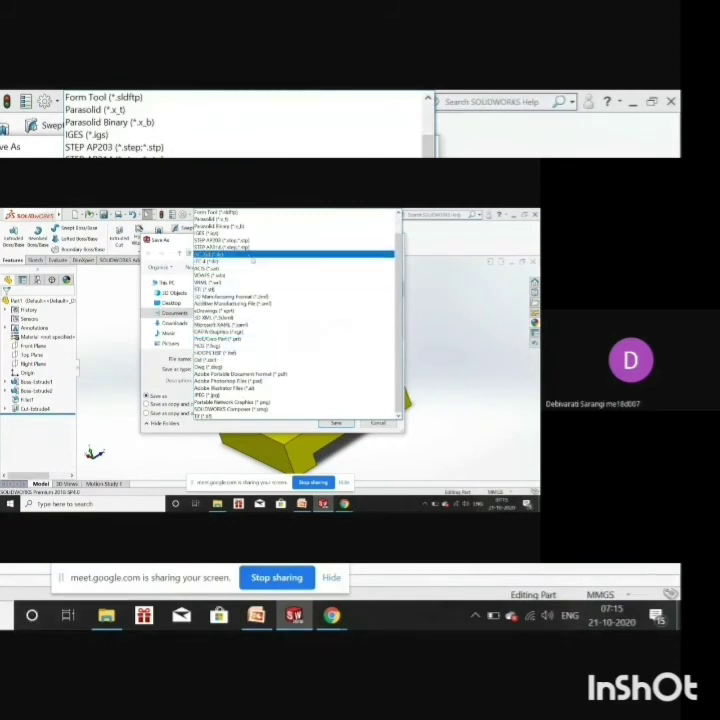
scroll(247, 290, up, 1)
scroll(248, 289, up, 1)
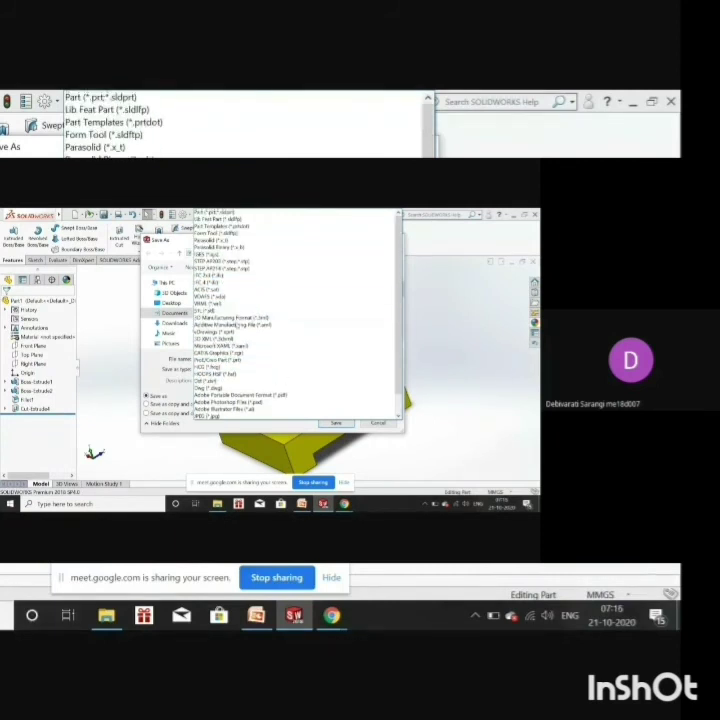
scroll(238, 322, down, 1)
scroll(236, 326, down, 1)
key(Escape)
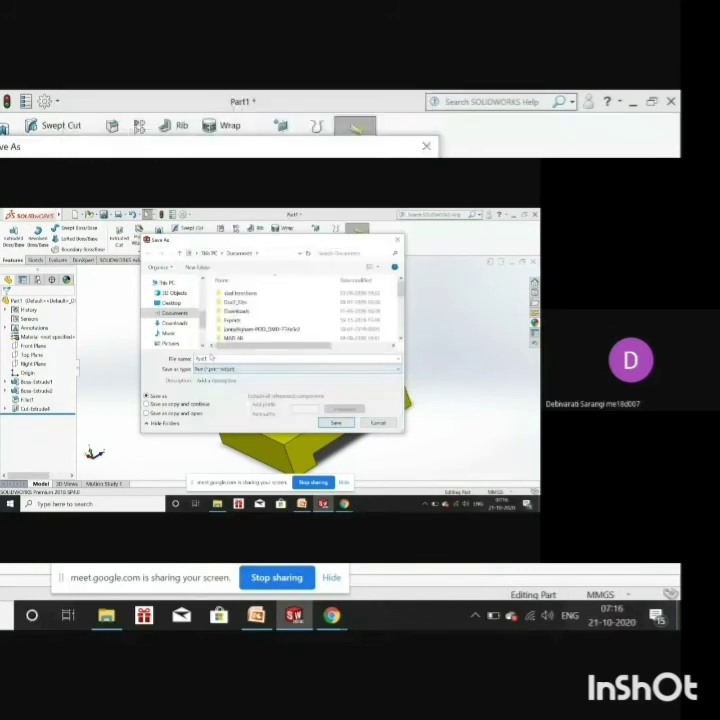
Save the part in the Documents folder as WSCSW in the SOLIDWORKS part format
click(237, 359)
text(ass)
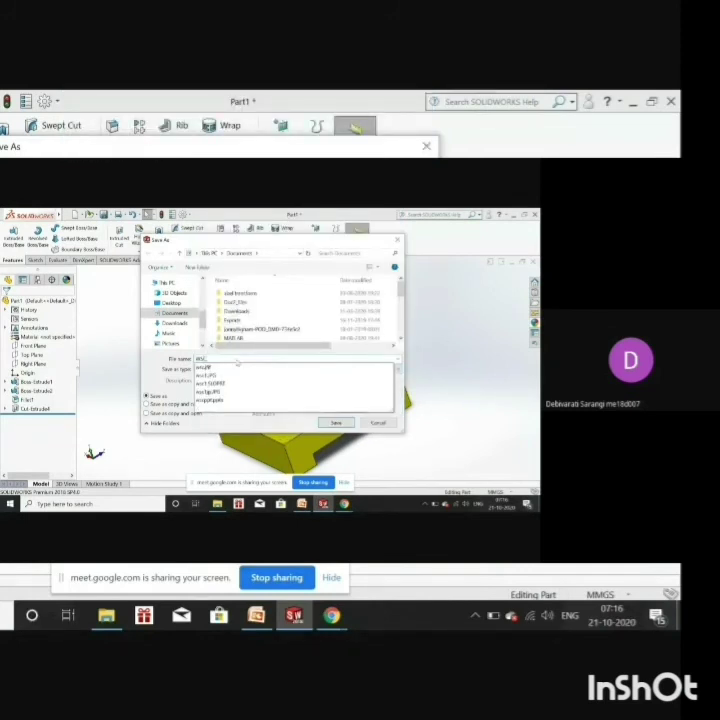
text(IGN)
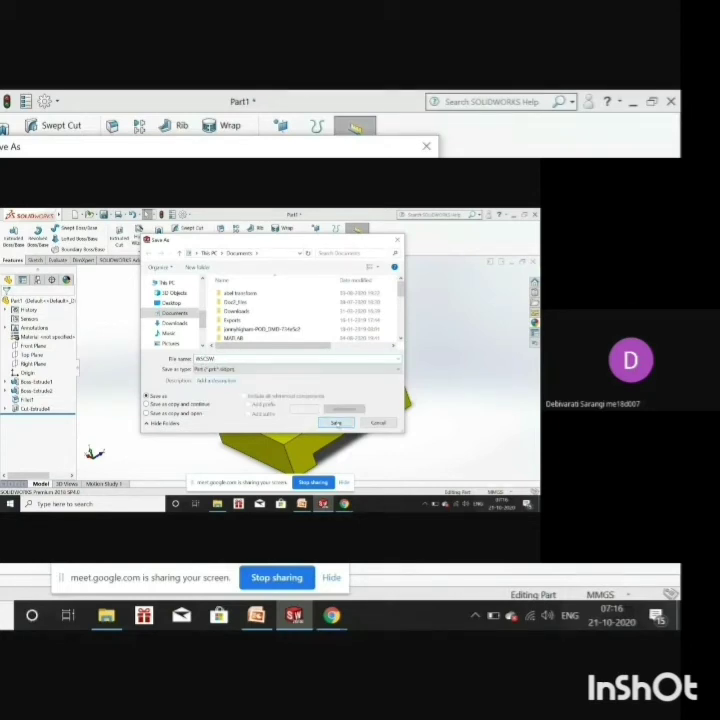
click(336, 423)
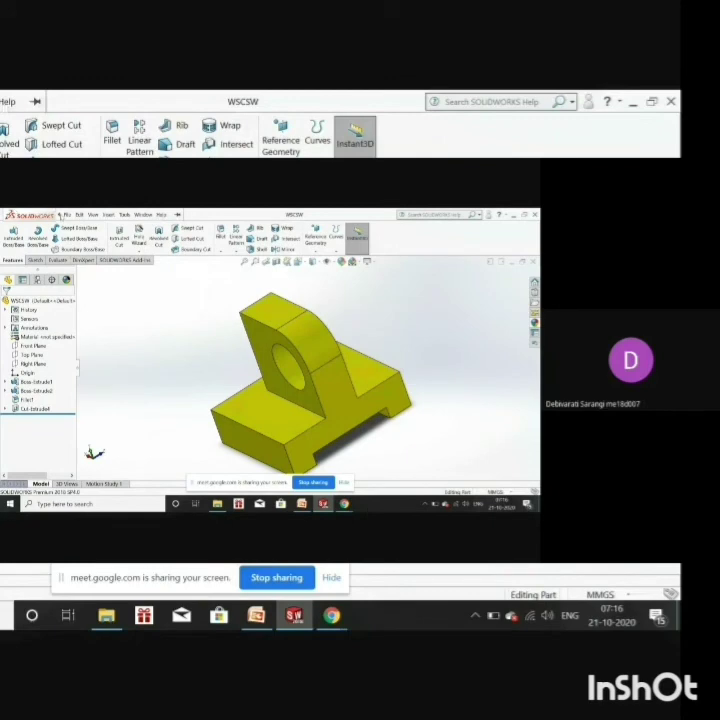
Save a JPEG image of the bracket under the file name WSCSW
click(66, 214)
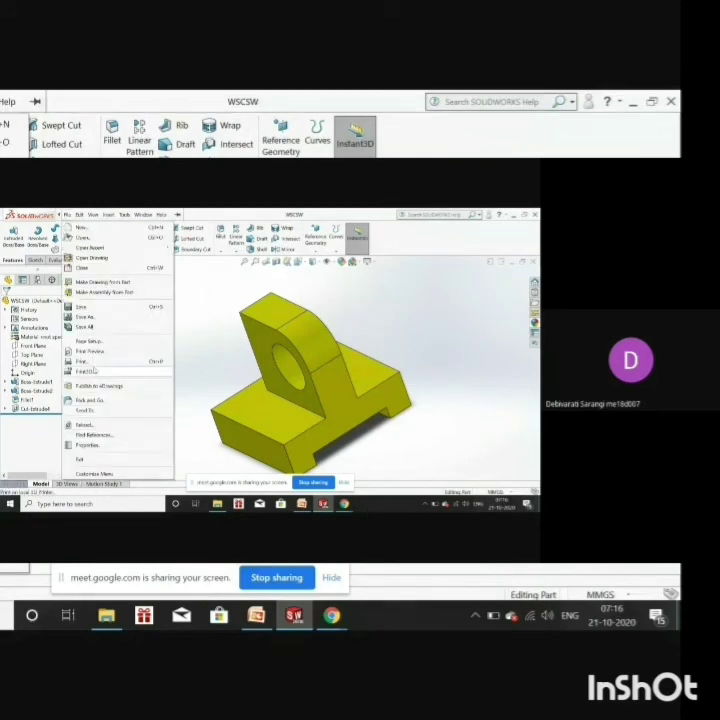
click(84, 316)
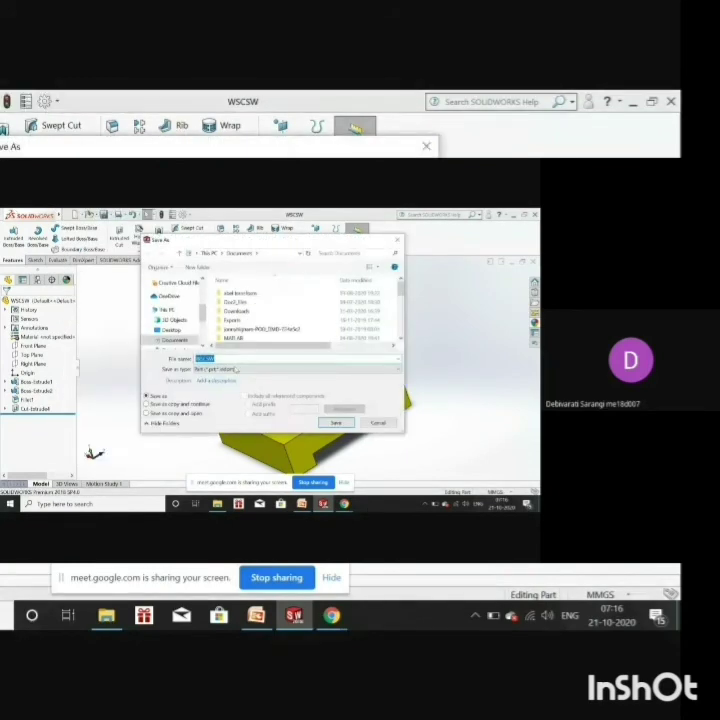
click(235, 370)
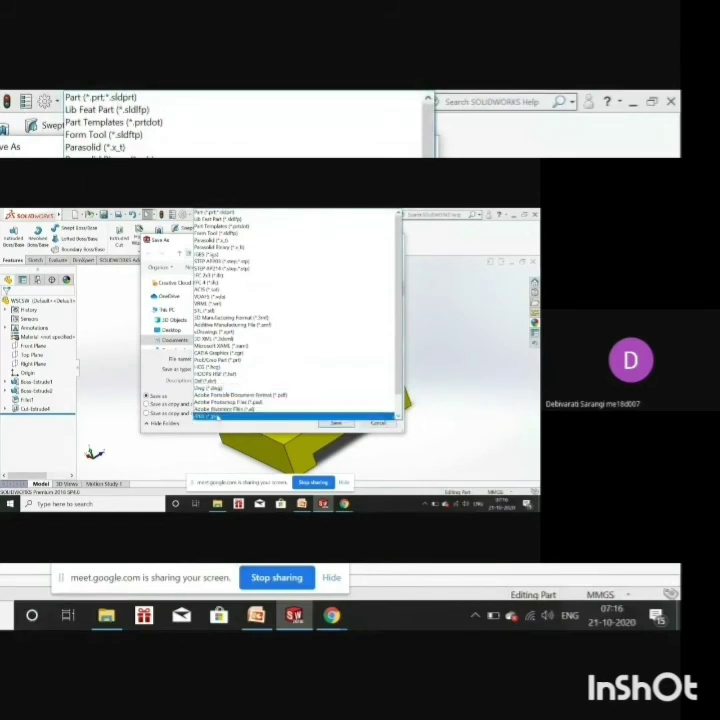
click(218, 416)
click(336, 437)
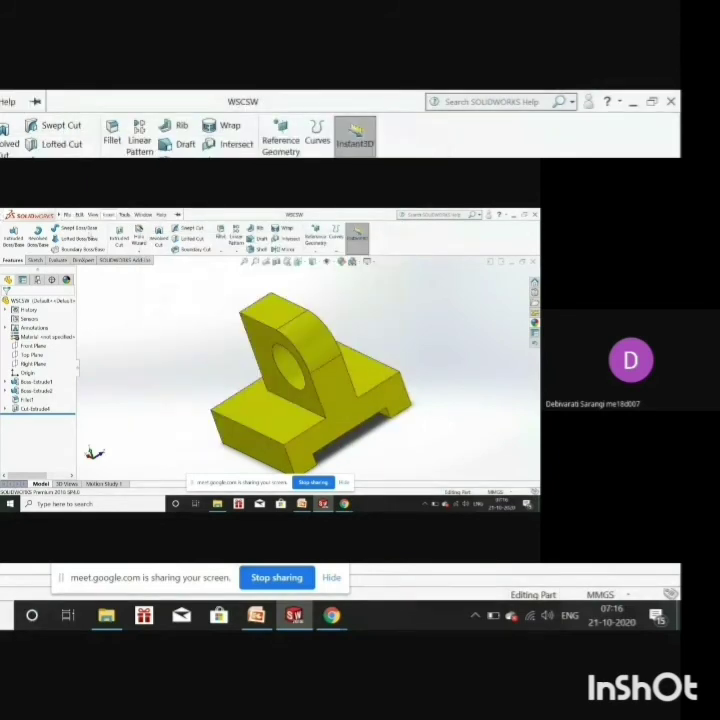
Make a drawing from the part on a standard A4 Landscape sheet
click(67, 214)
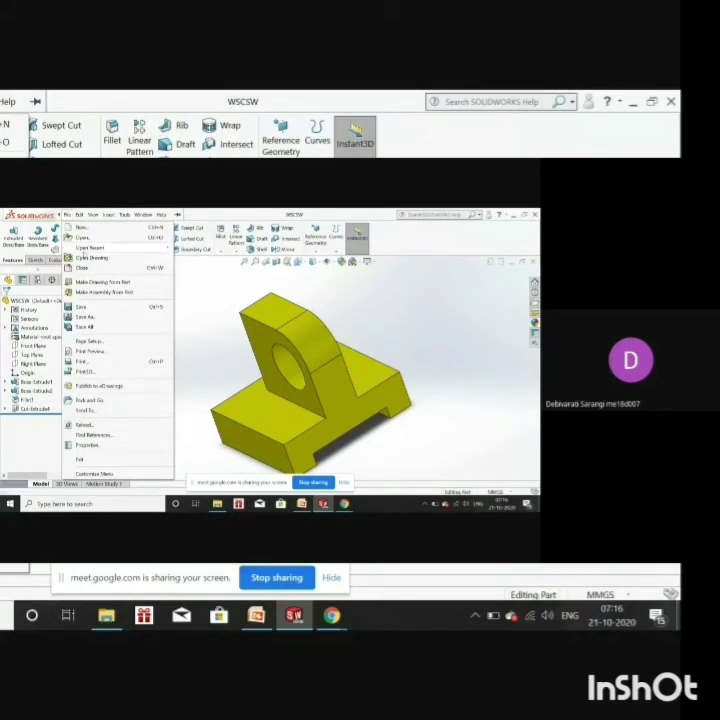
click(99, 283)
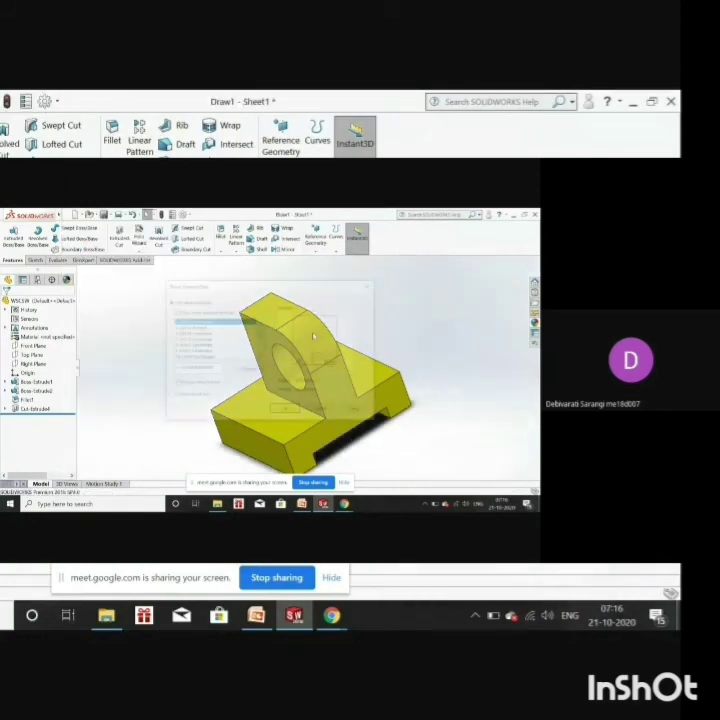
scroll(190, 343, down, 2)
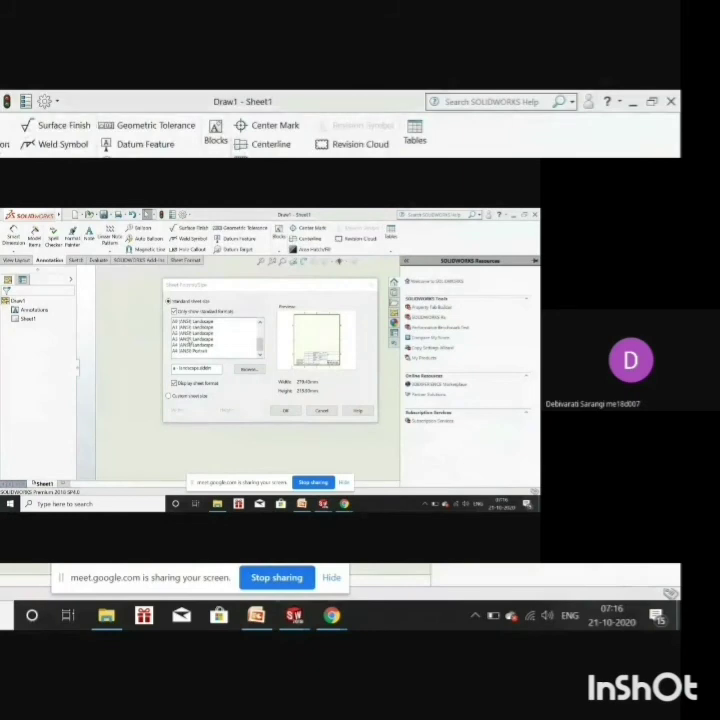
click(205, 344)
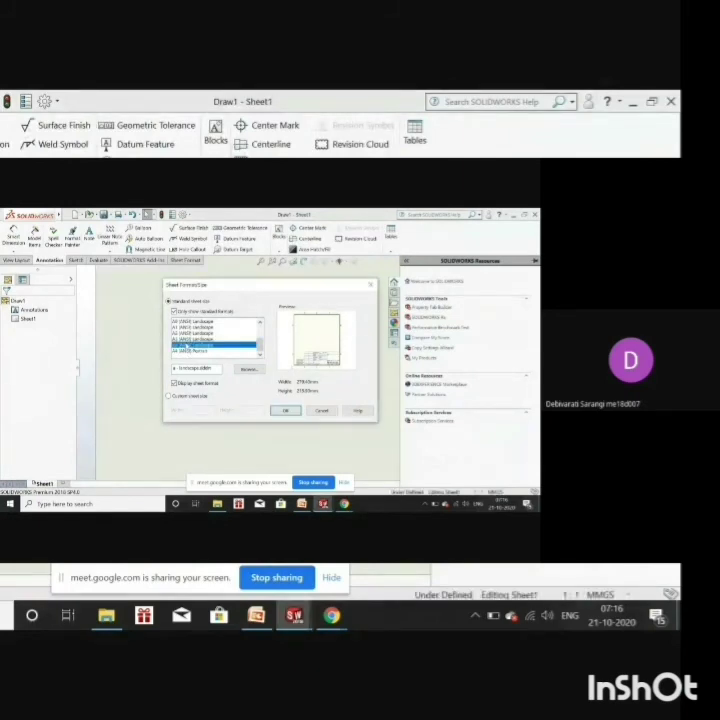
click(285, 410)
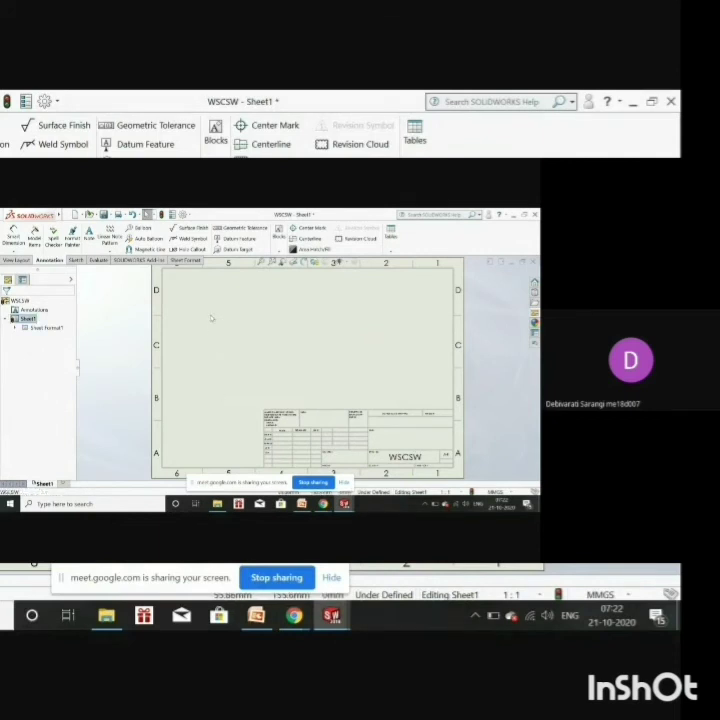
Insert a Standard 3 View of the WSCSW part from the Documents folder onto the drawing sheet
right_click(210, 300)
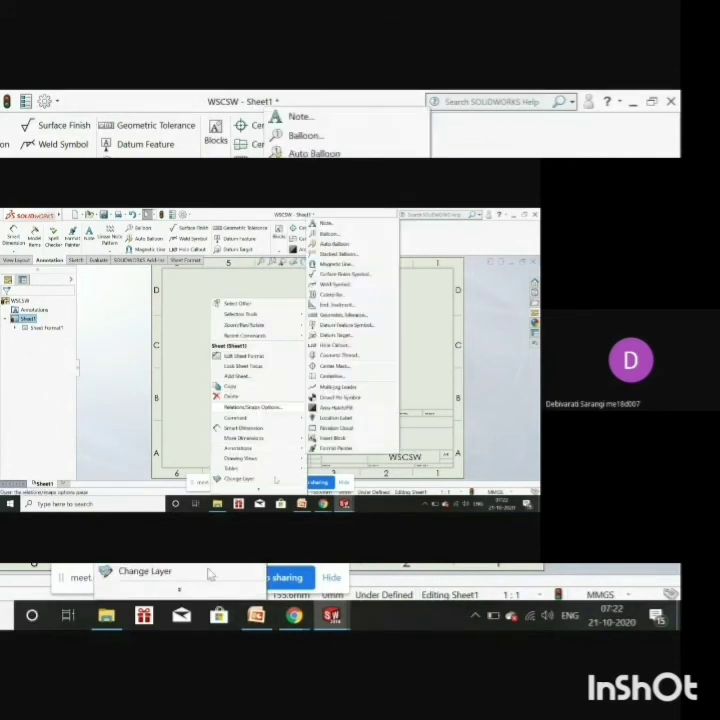
mouse_move(279, 465)
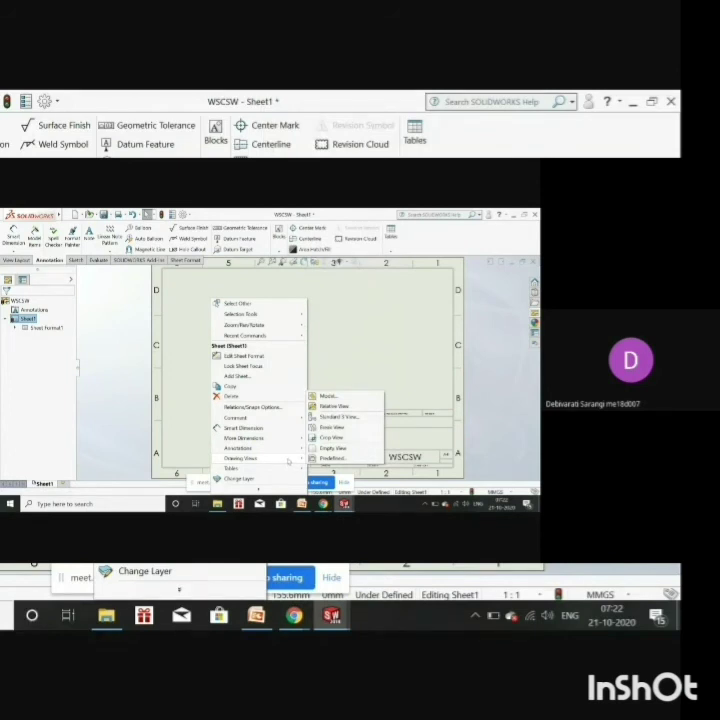
click(345, 420)
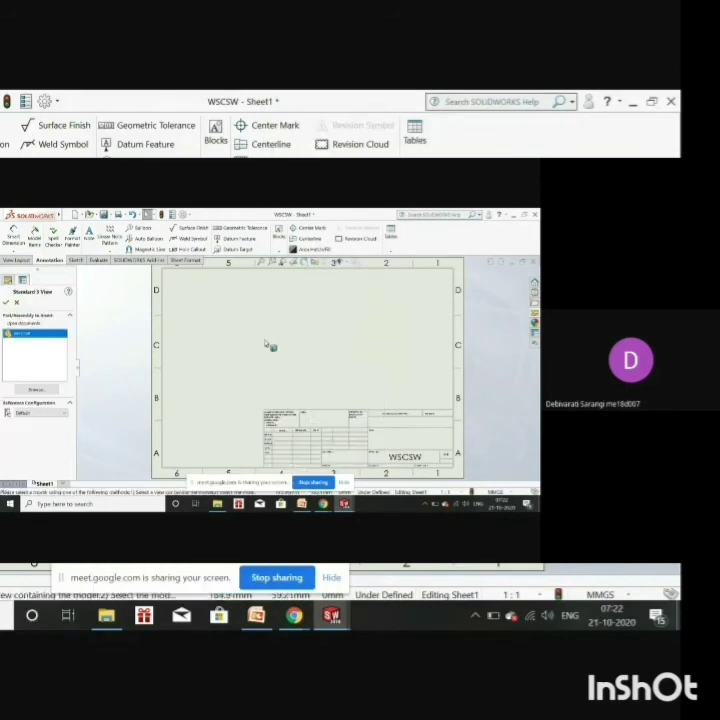
click(35, 389)
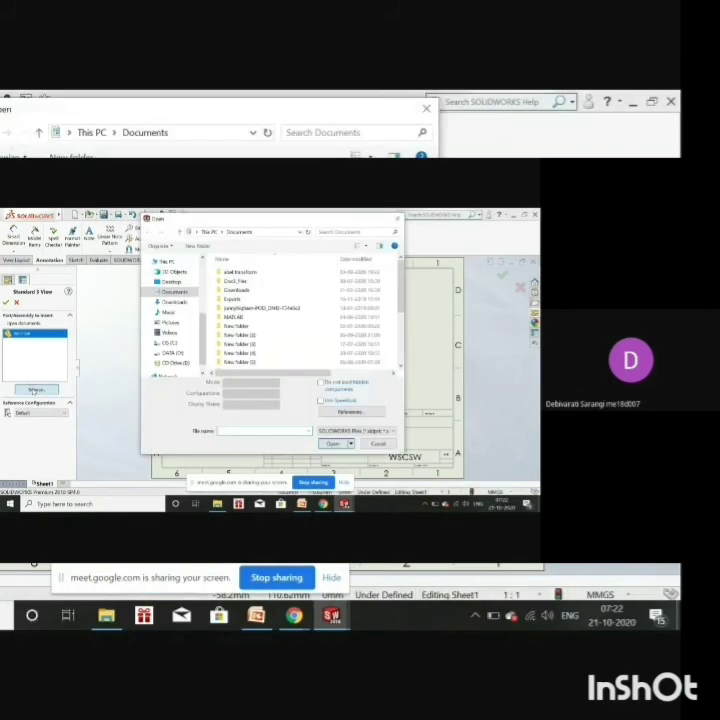
scroll(262, 326, down, 1)
scroll(262, 326, down, 1)
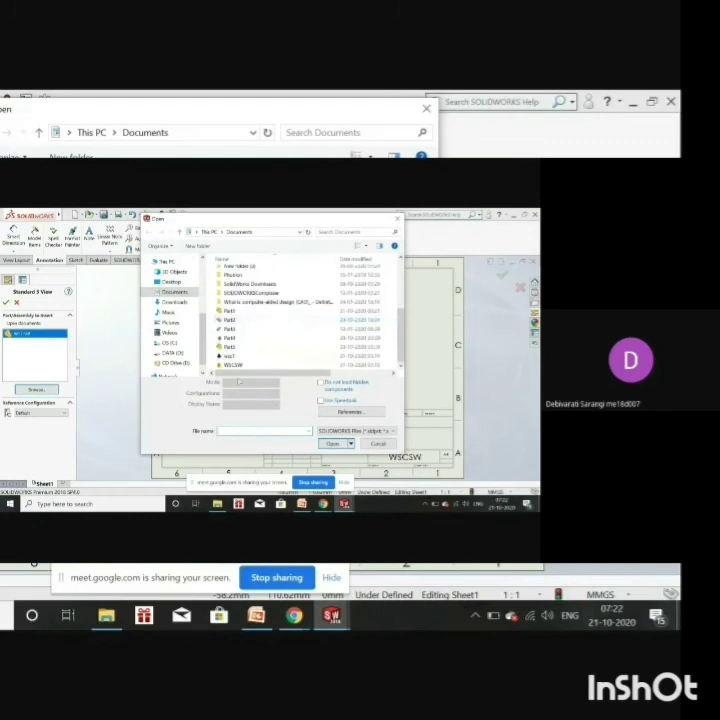
click(235, 364)
click(330, 428)
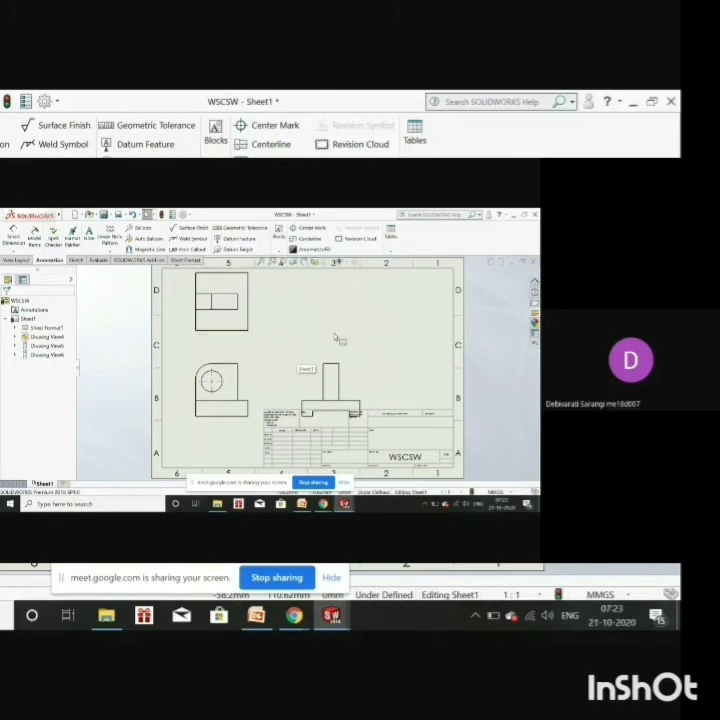
click(353, 371)
click(369, 338)
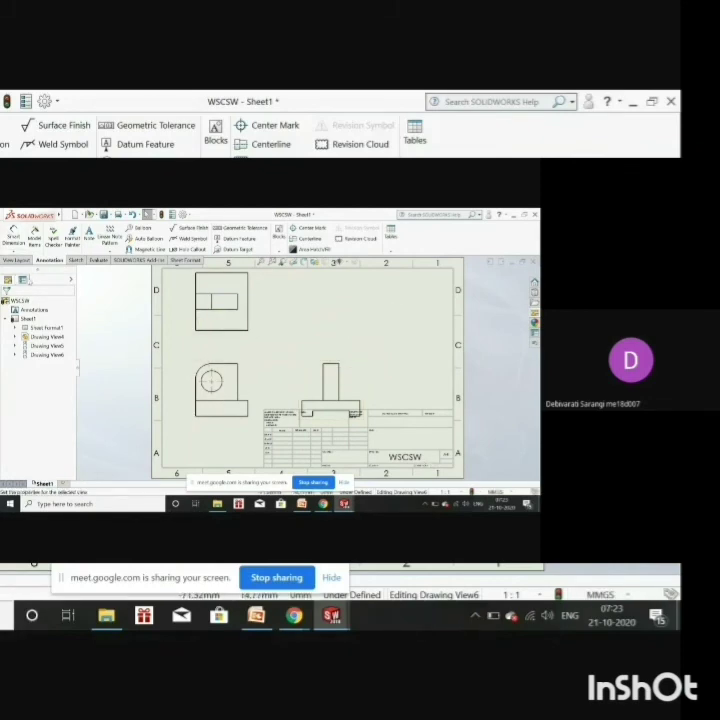
right_click(349, 336)
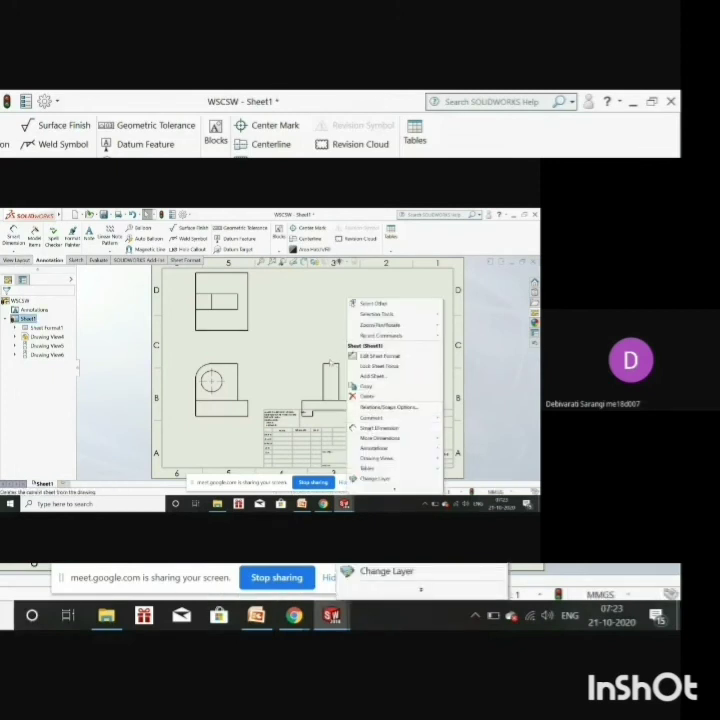
click(294, 360)
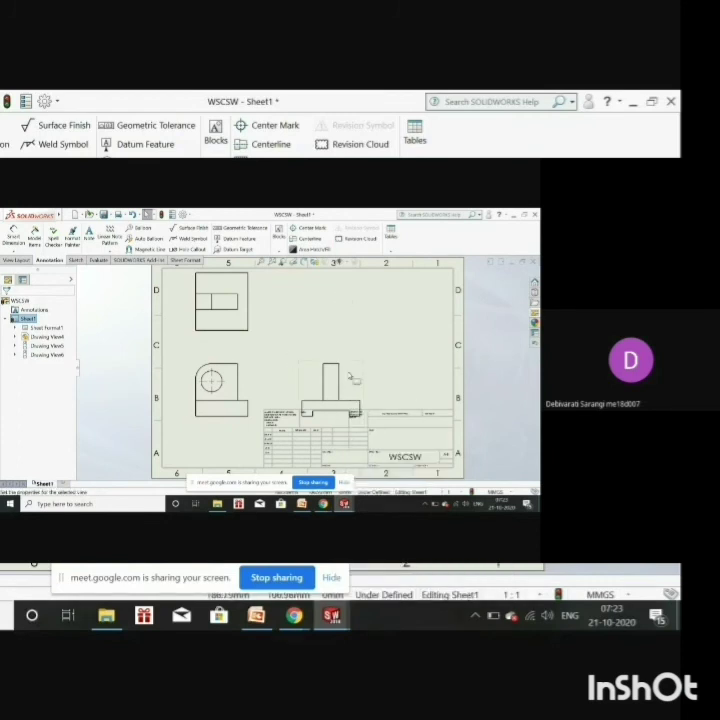
Switch to Chrome, check the presentation and participants in the Google Meet call, and return to the bracket part in SOLIDWORKS
click(55, 146)
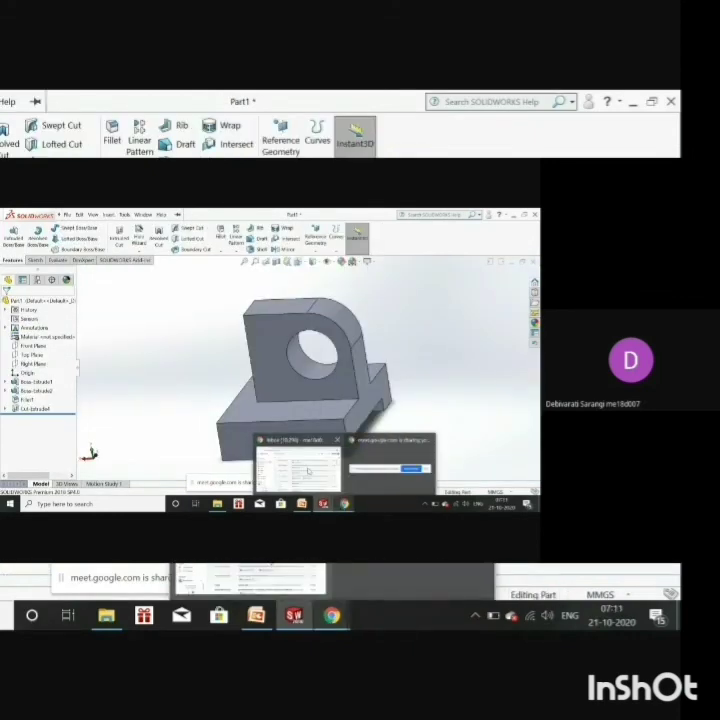
click(308, 470)
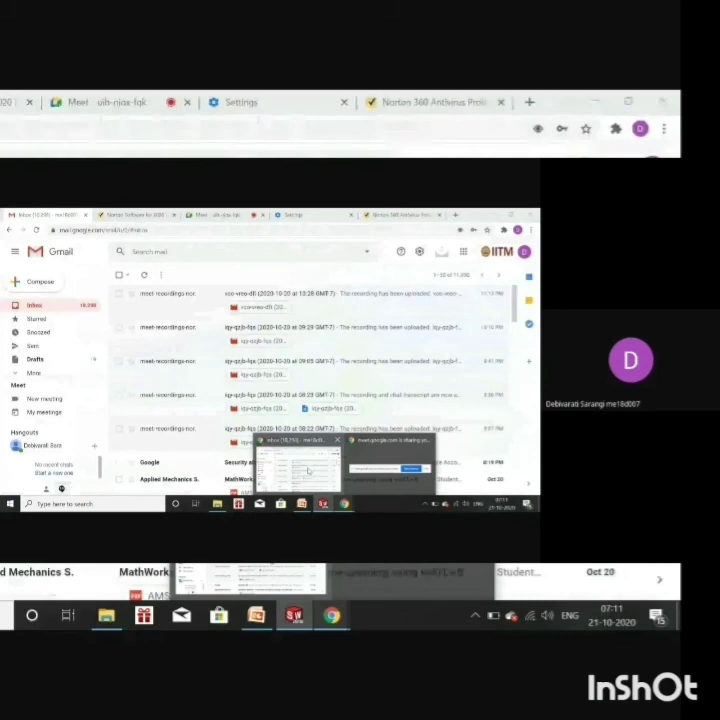
click(344, 503)
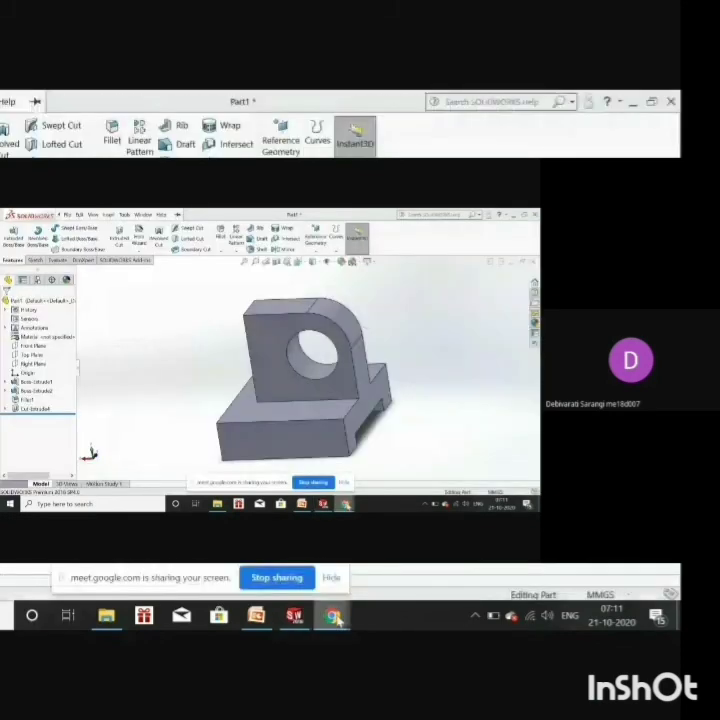
click(347, 505)
click(339, 476)
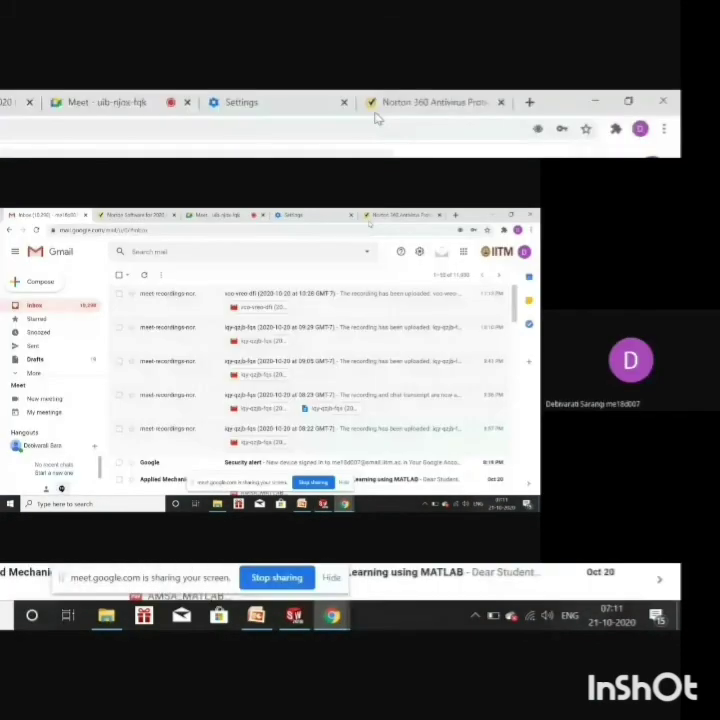
click(199, 213)
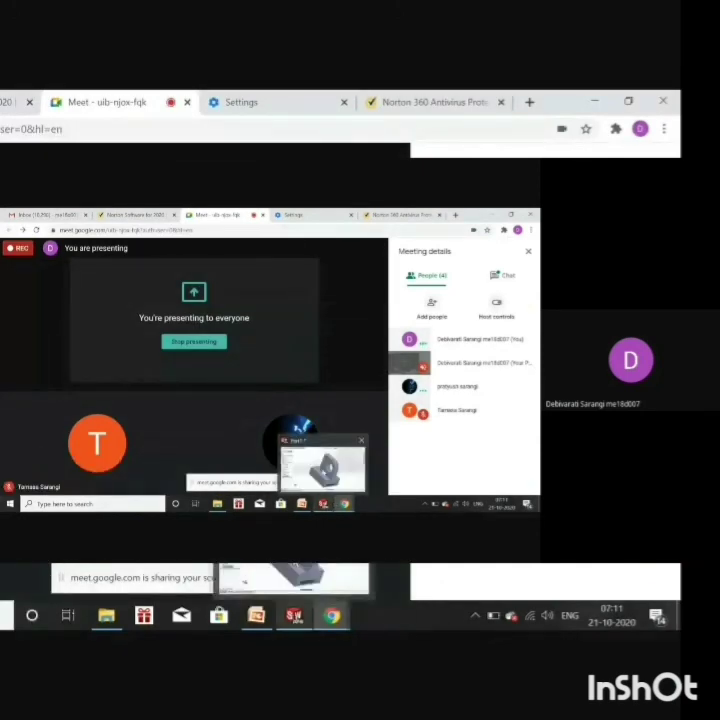
click(294, 614)
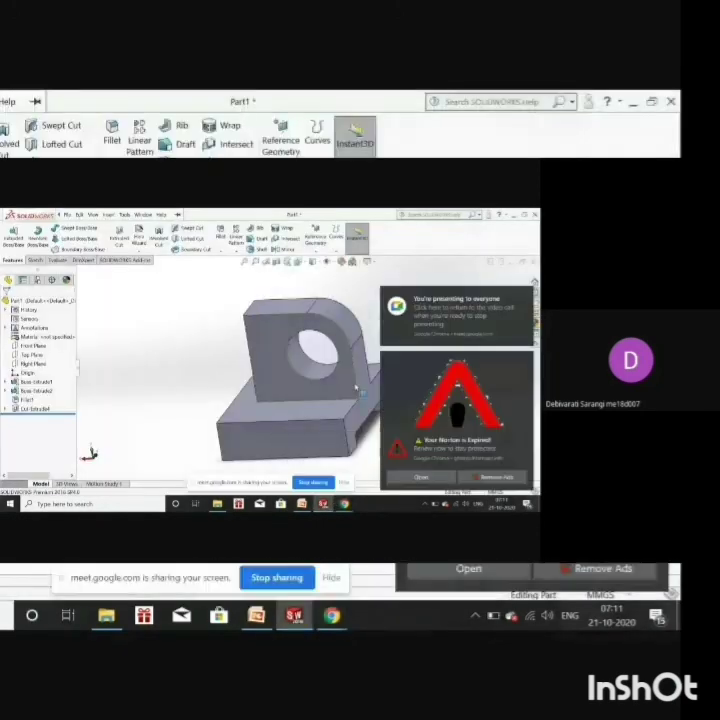
mouse_move(298, 625)
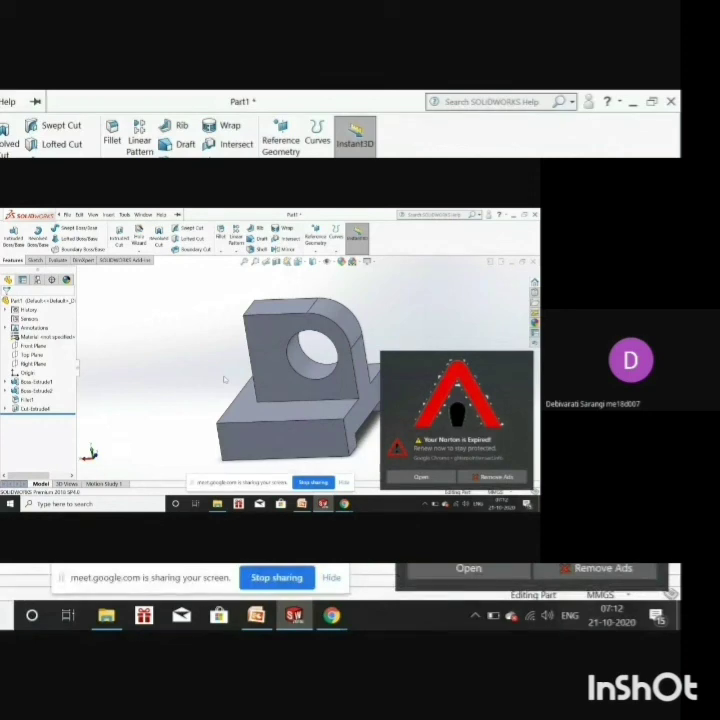
click(36, 260)
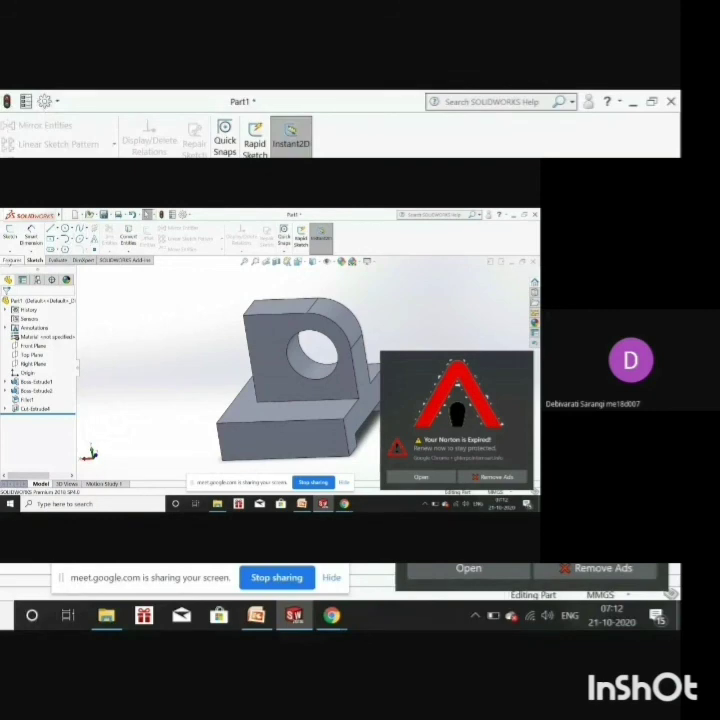
click(11, 261)
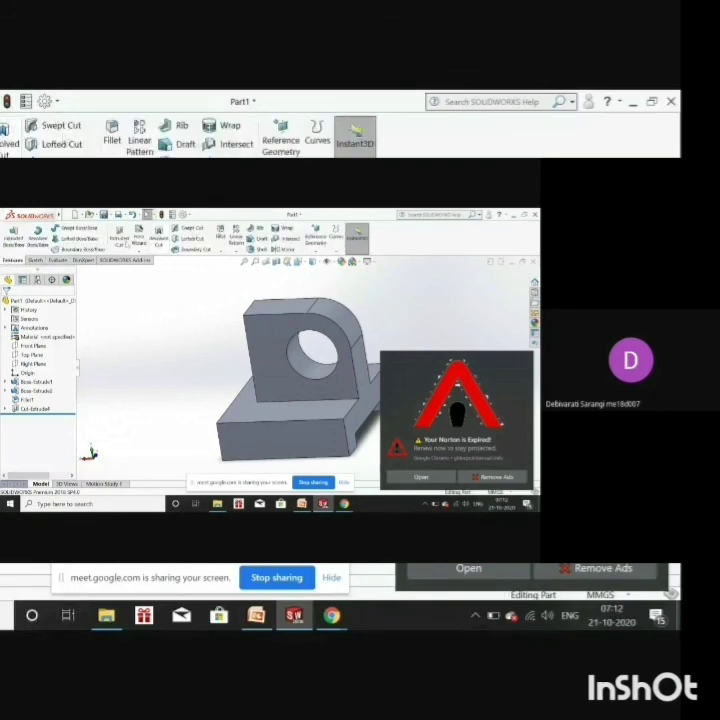
click(79, 214)
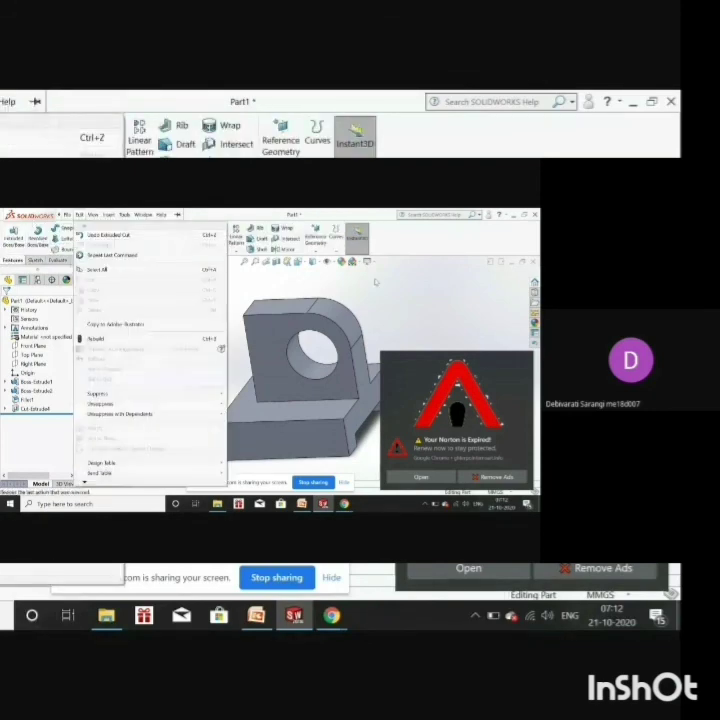
click(384, 293)
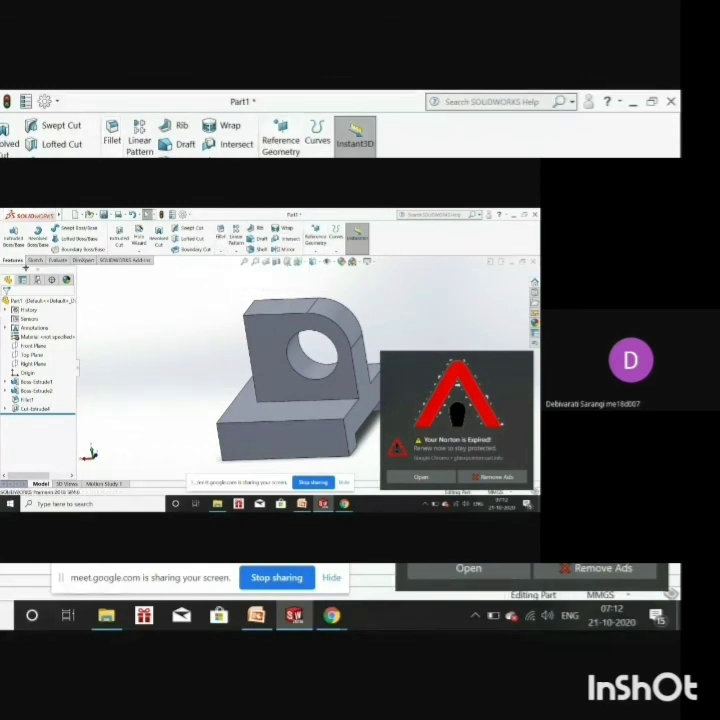
click(35, 261)
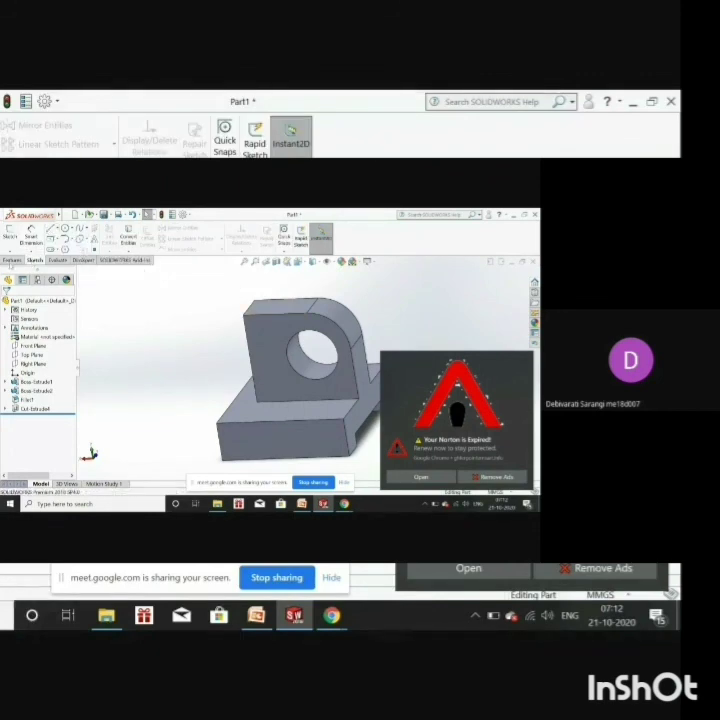
click(12, 261)
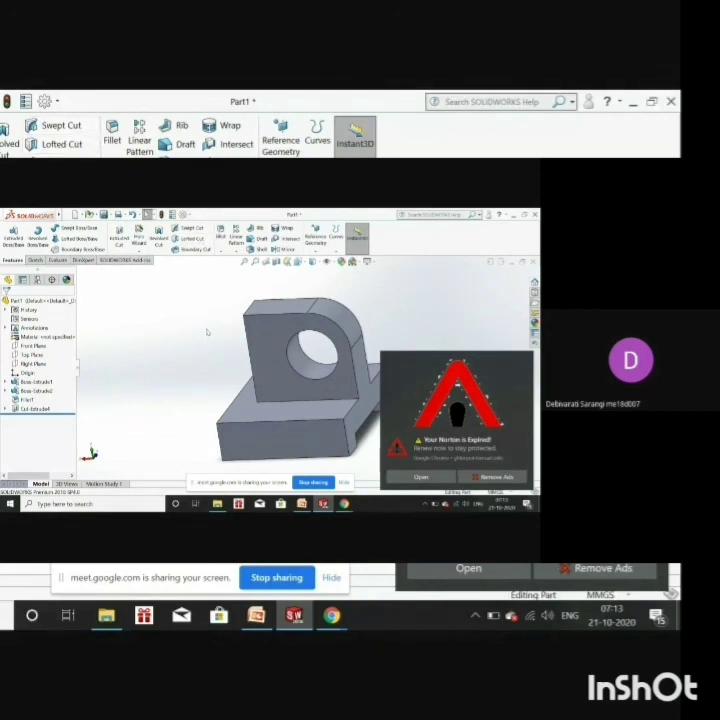
mouse_move(204, 324)
middle_down()
mouse_move(201, 329)
mouse_move(206, 318)
mouse_move(198, 317)
mouse_move(178, 342)
mouse_move(185, 349)
mouse_move(205, 323)
middle_up()
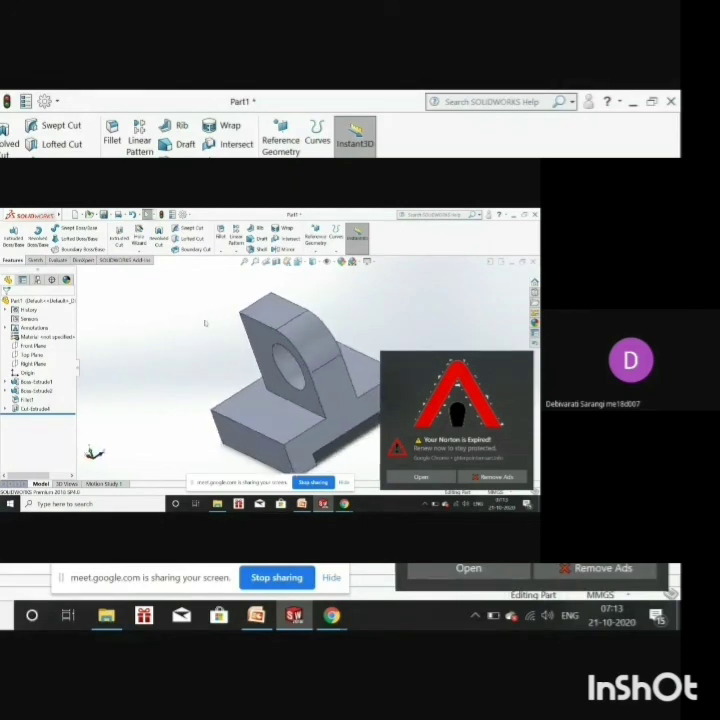
Switch from the bracket part to the Google Meet call window in Chrome
mouse_move(344, 503)
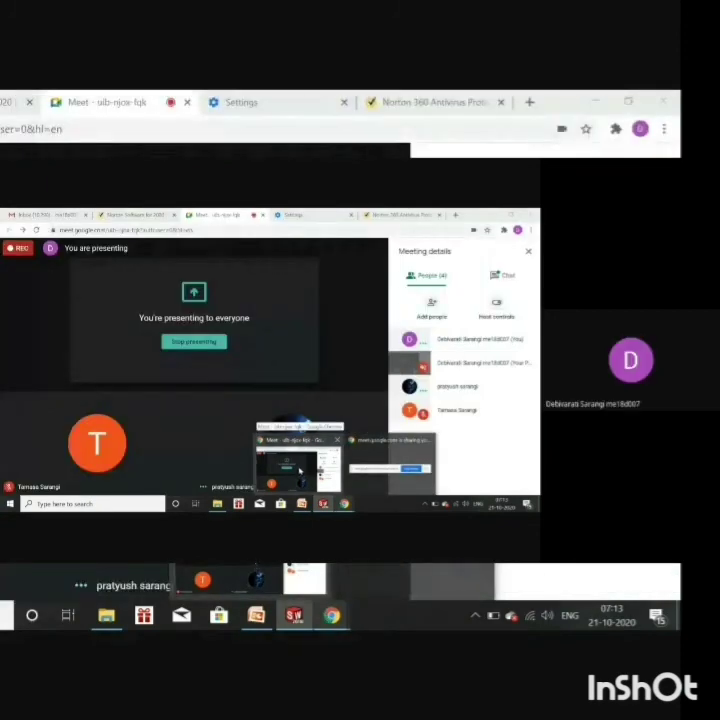
click(300, 471)
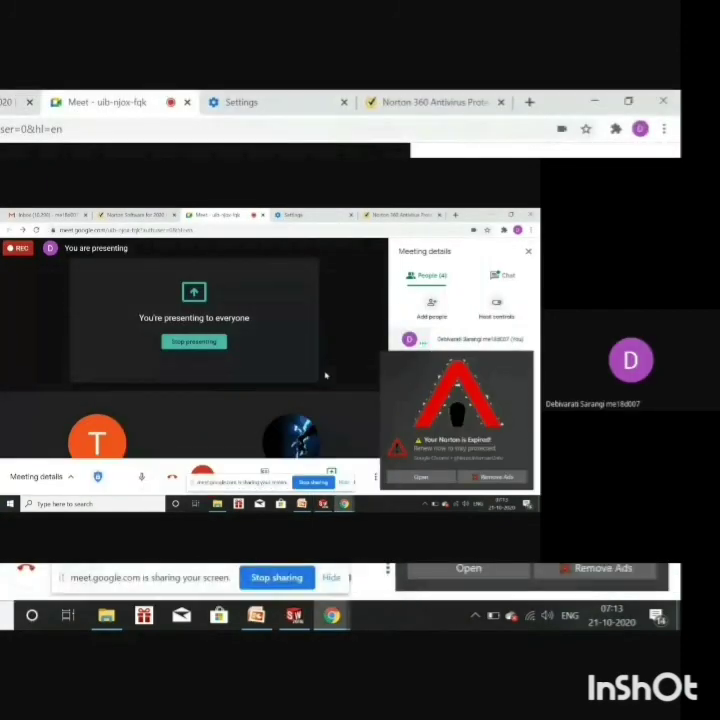